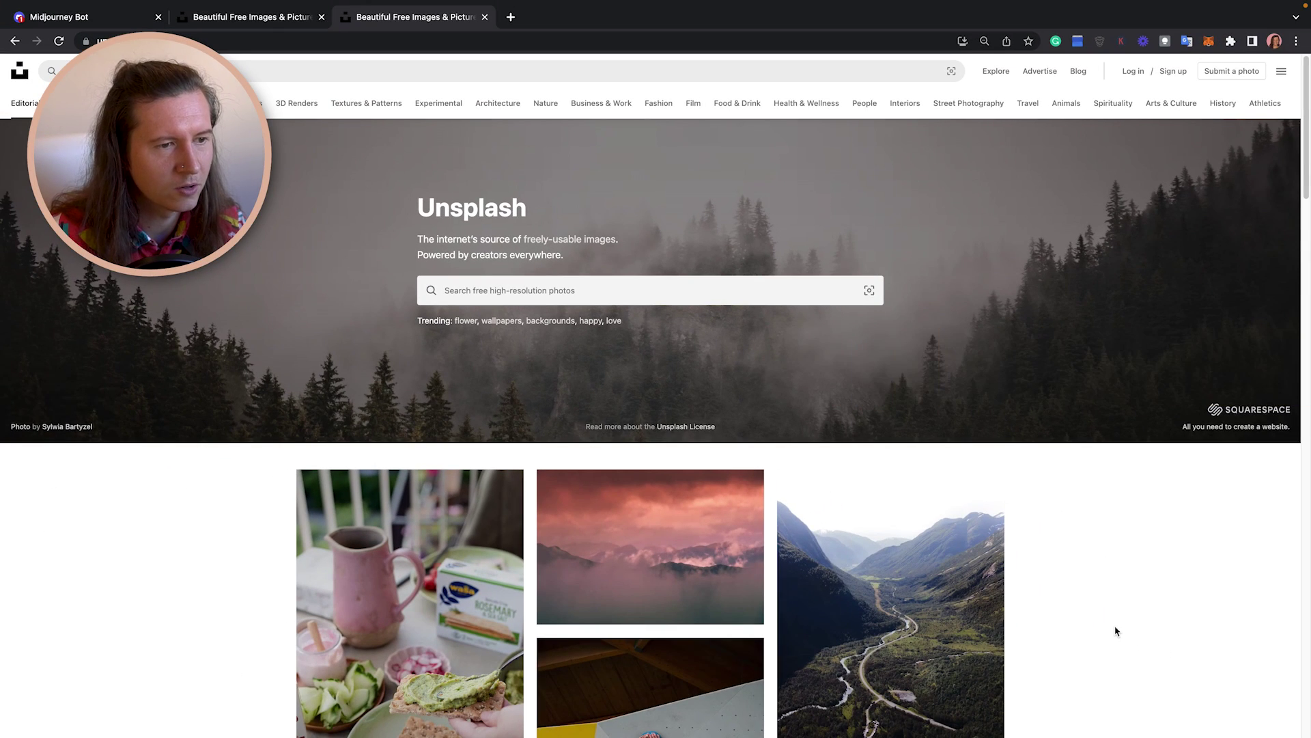
- Open the Unsplash woman-in-black-dress photo as a standalone image in a new tab
scroll(1117, 629, "down", 10)
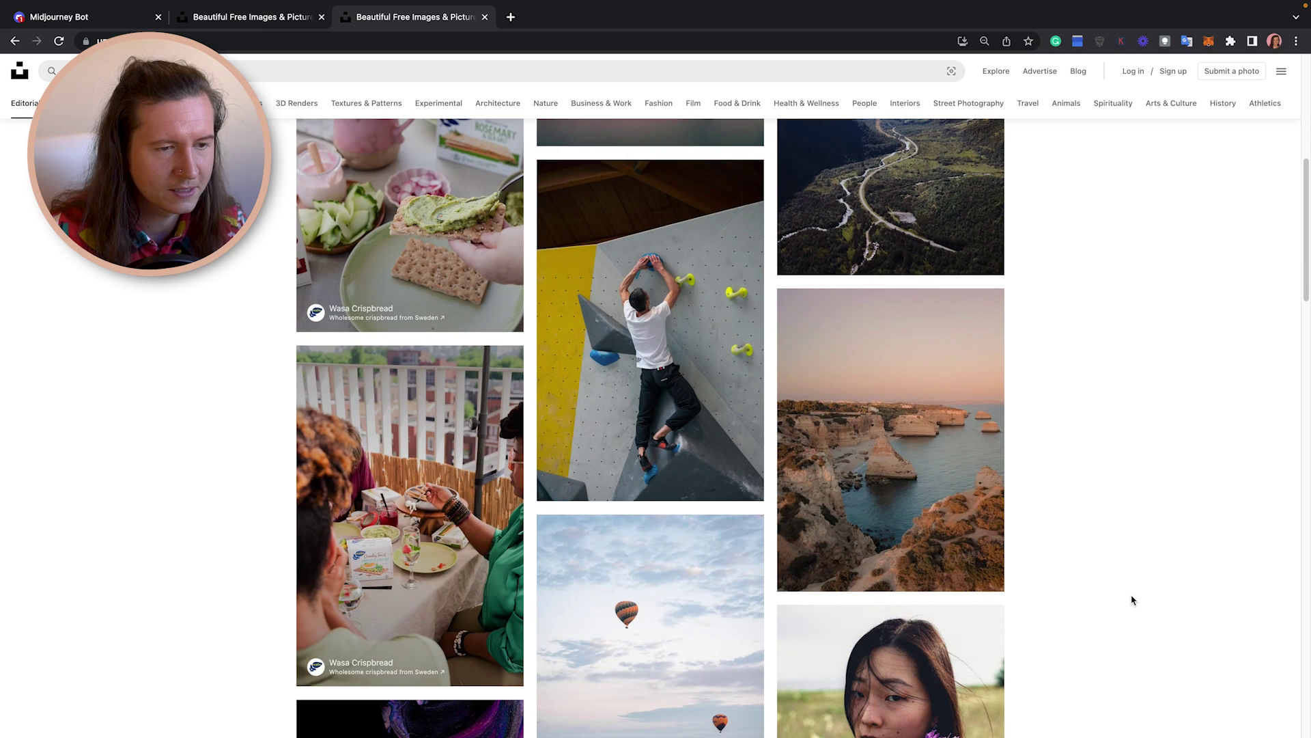
scroll(1101, 591, "down", 3)
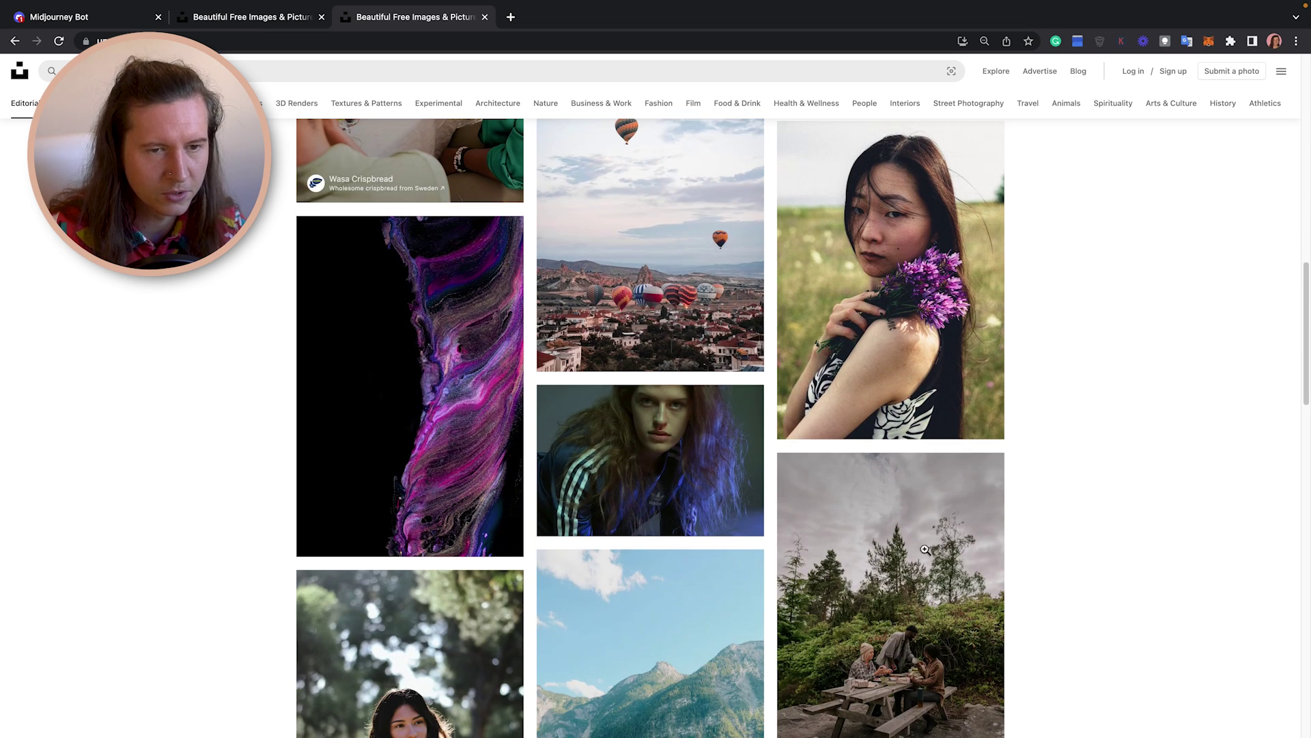
scroll(1086, 530, "down", 3)
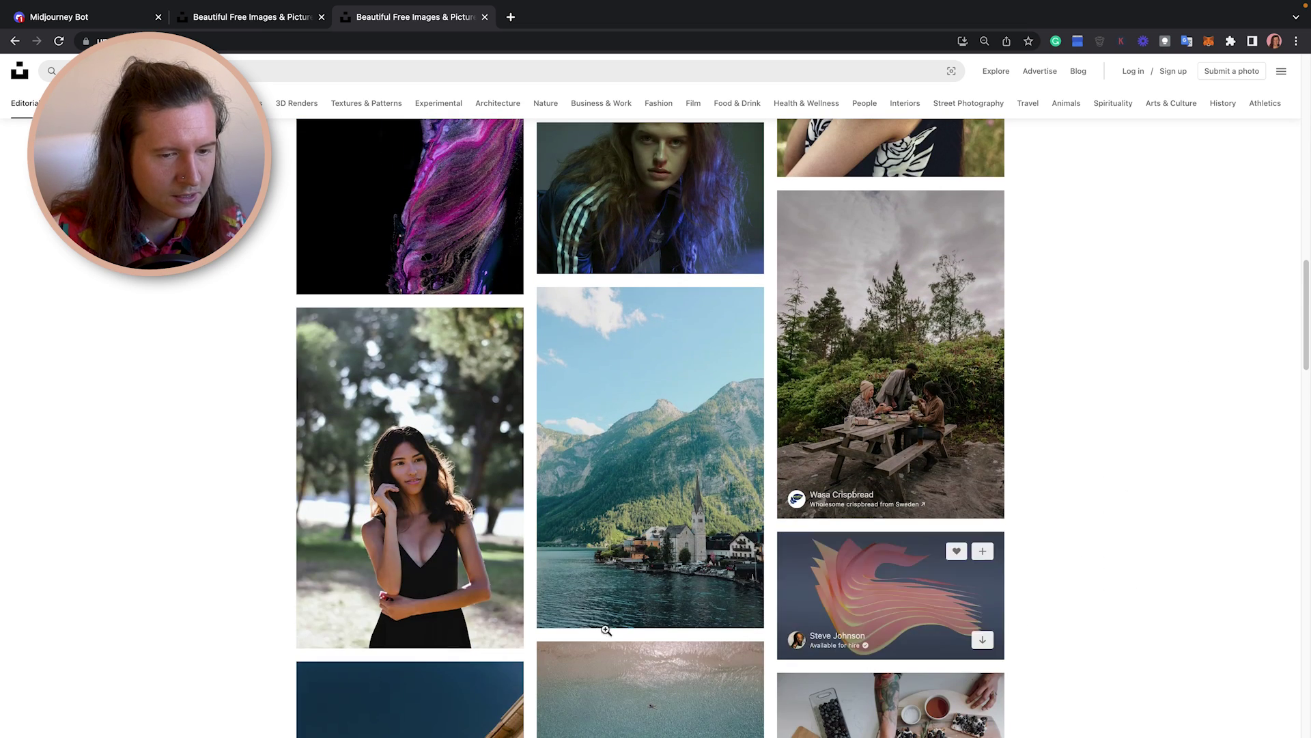
scroll(431, 431, "down", 1)
left_click(416, 408)
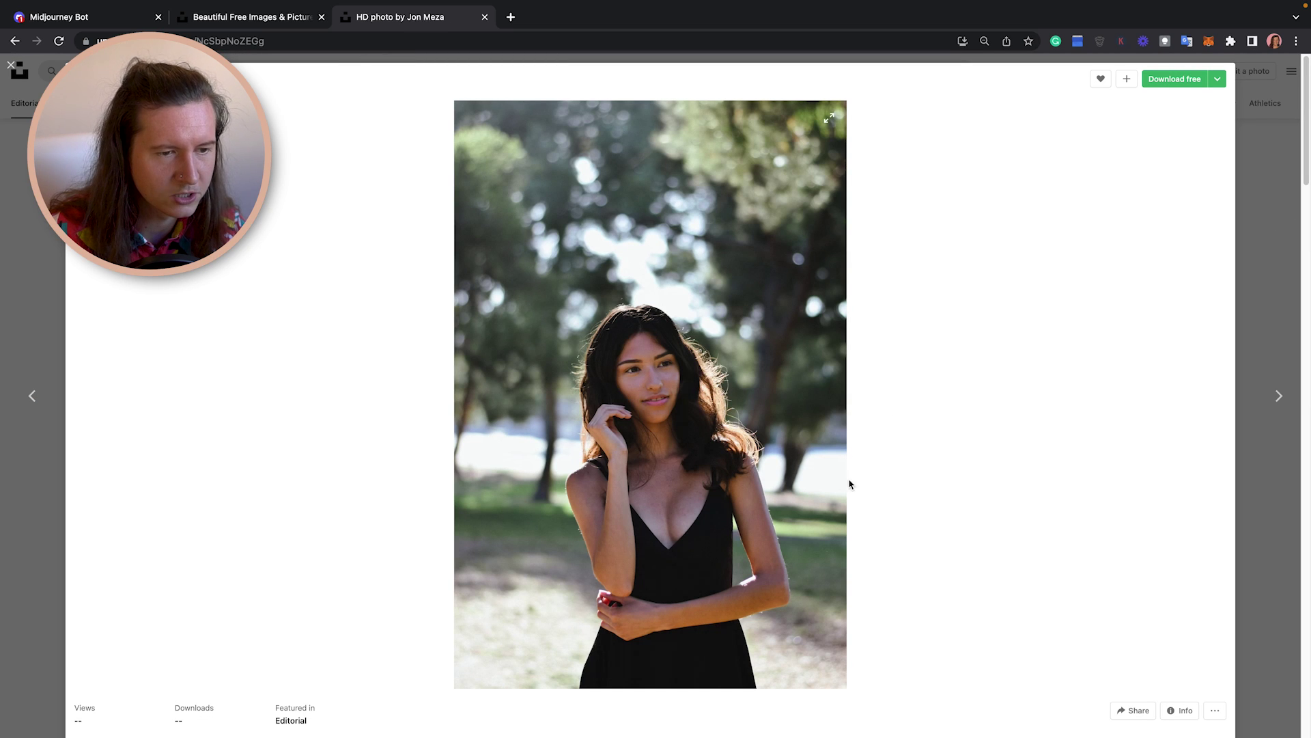
right_click(640, 411)
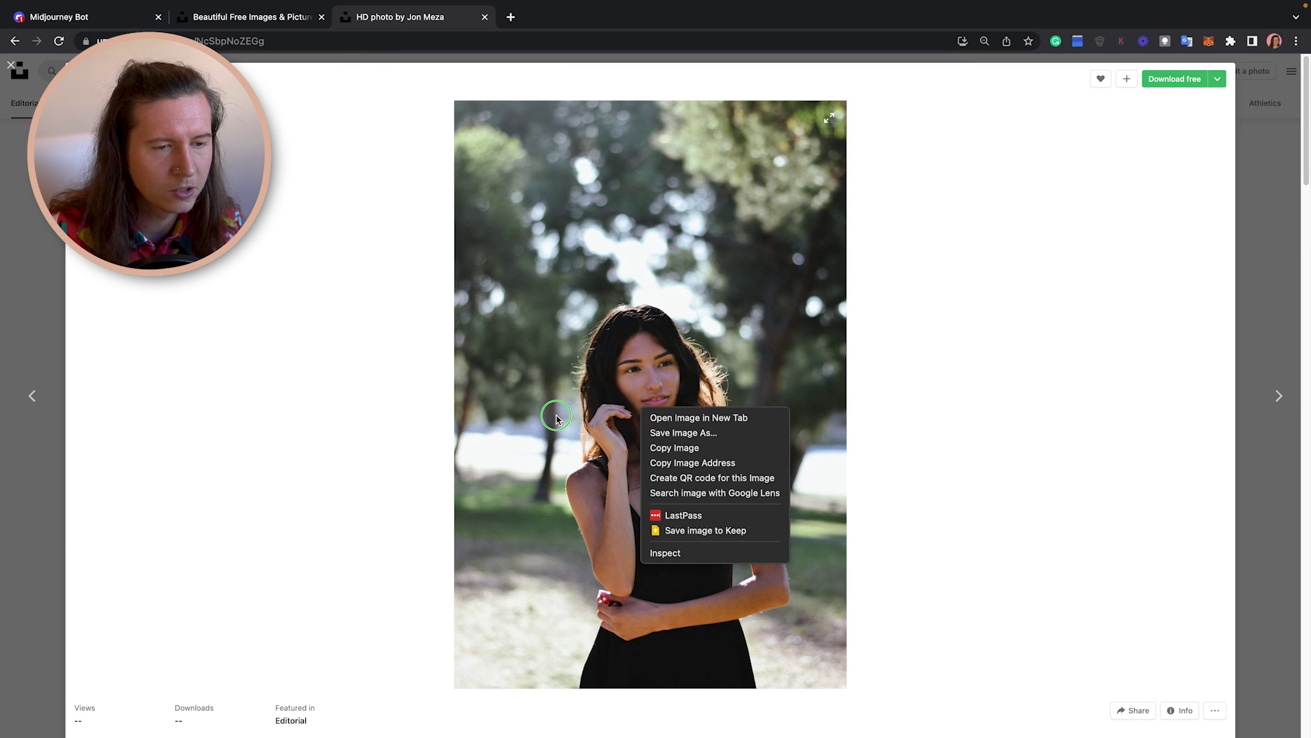
left_click(673, 418)
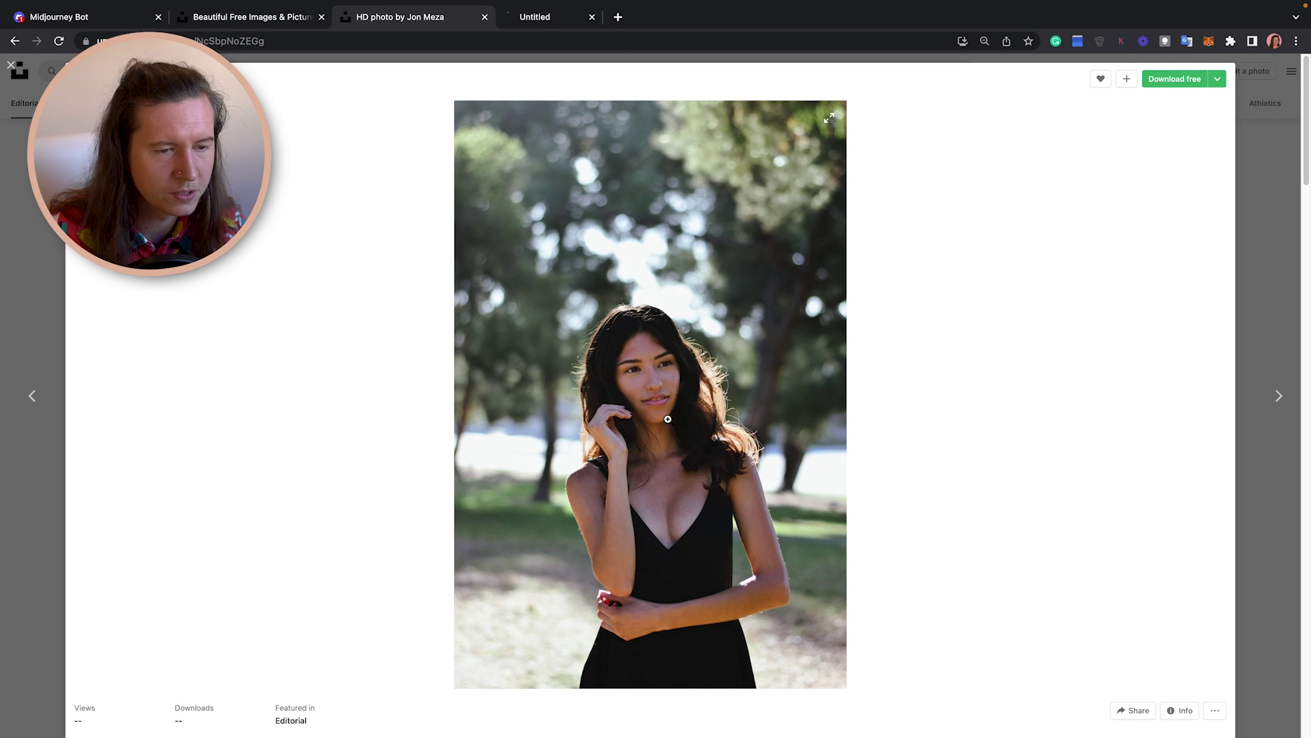
- Copy that image's web address and return to the Midjourney Bot chat
left_click(531, 55)
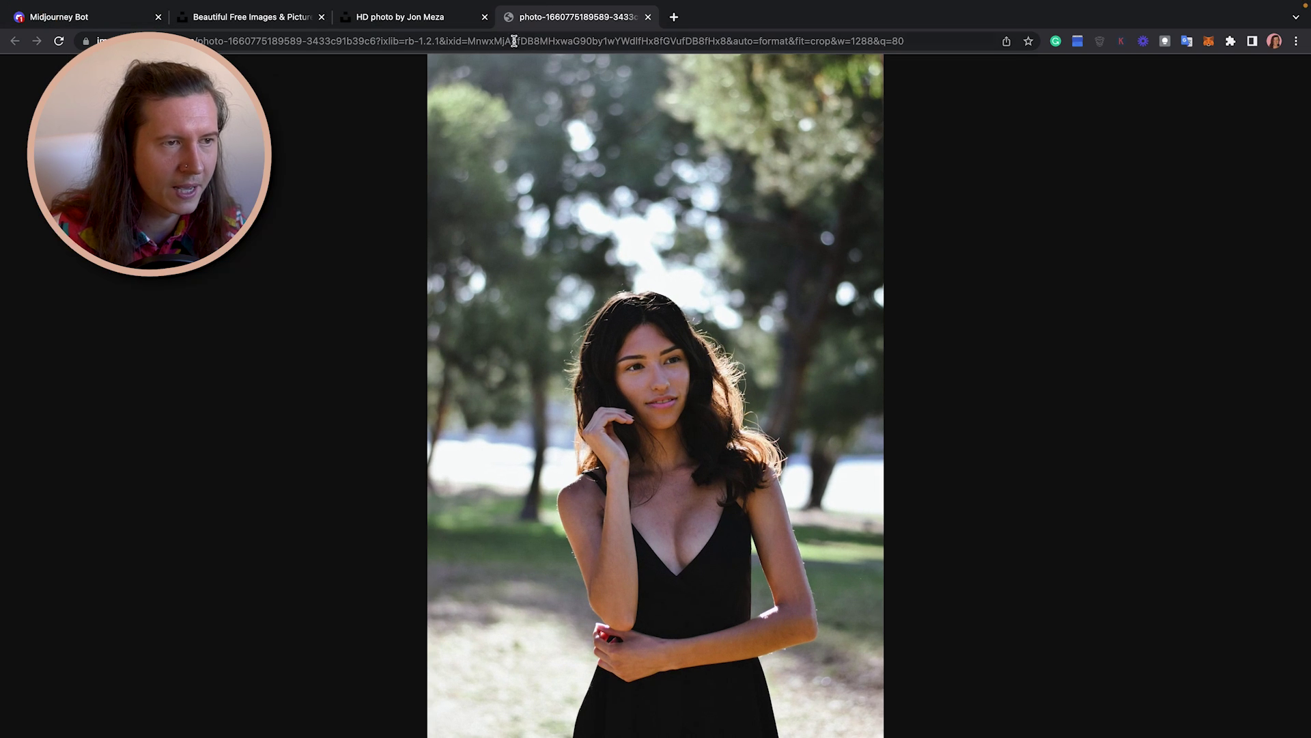
left_click(482, 40)
key("super+c")
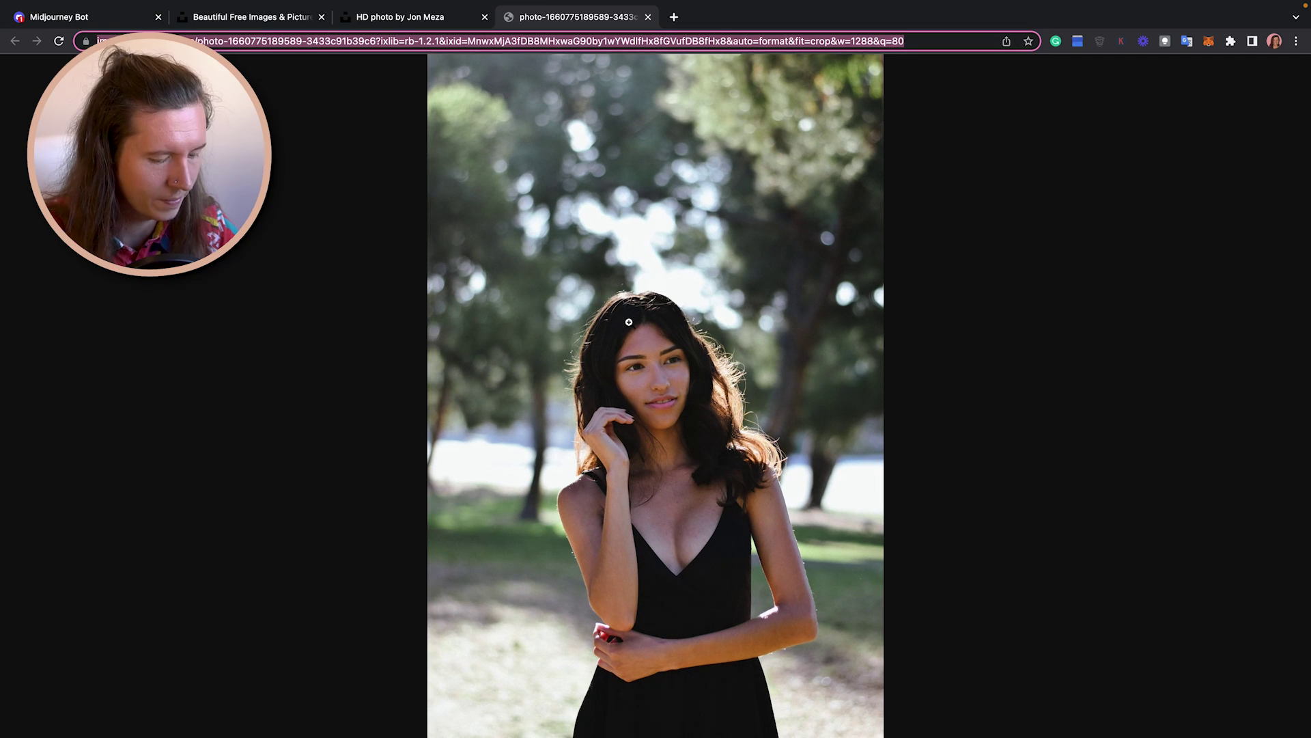
key("super+1")
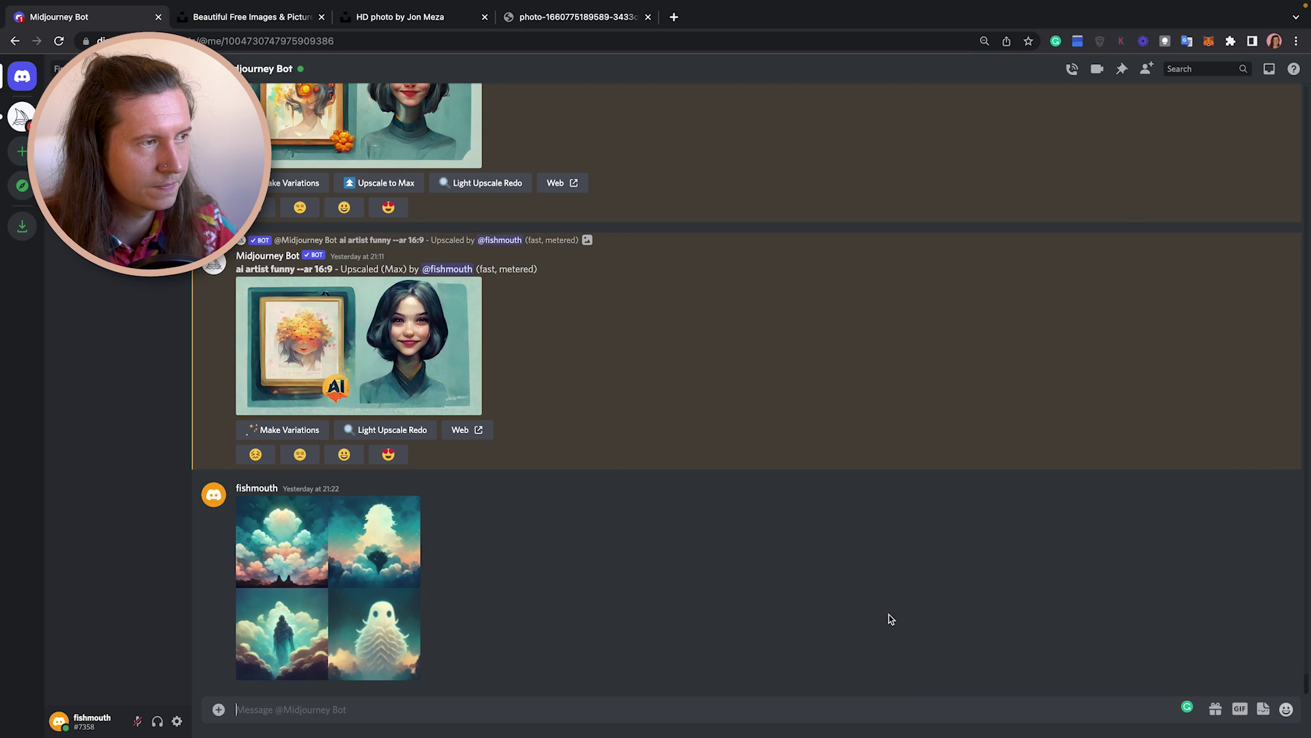
- Submit an /imagine prompt consisting only of the woman photo's URL
type("/ima")
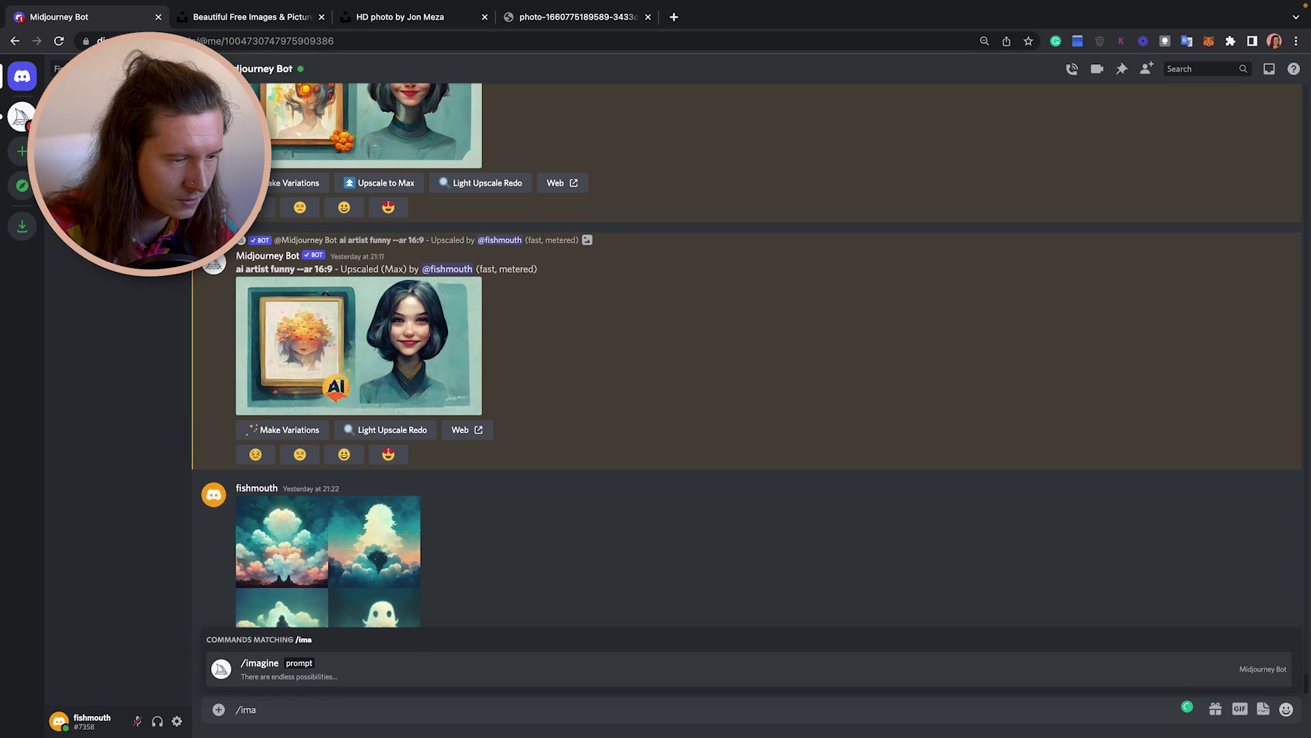
key("Tab")
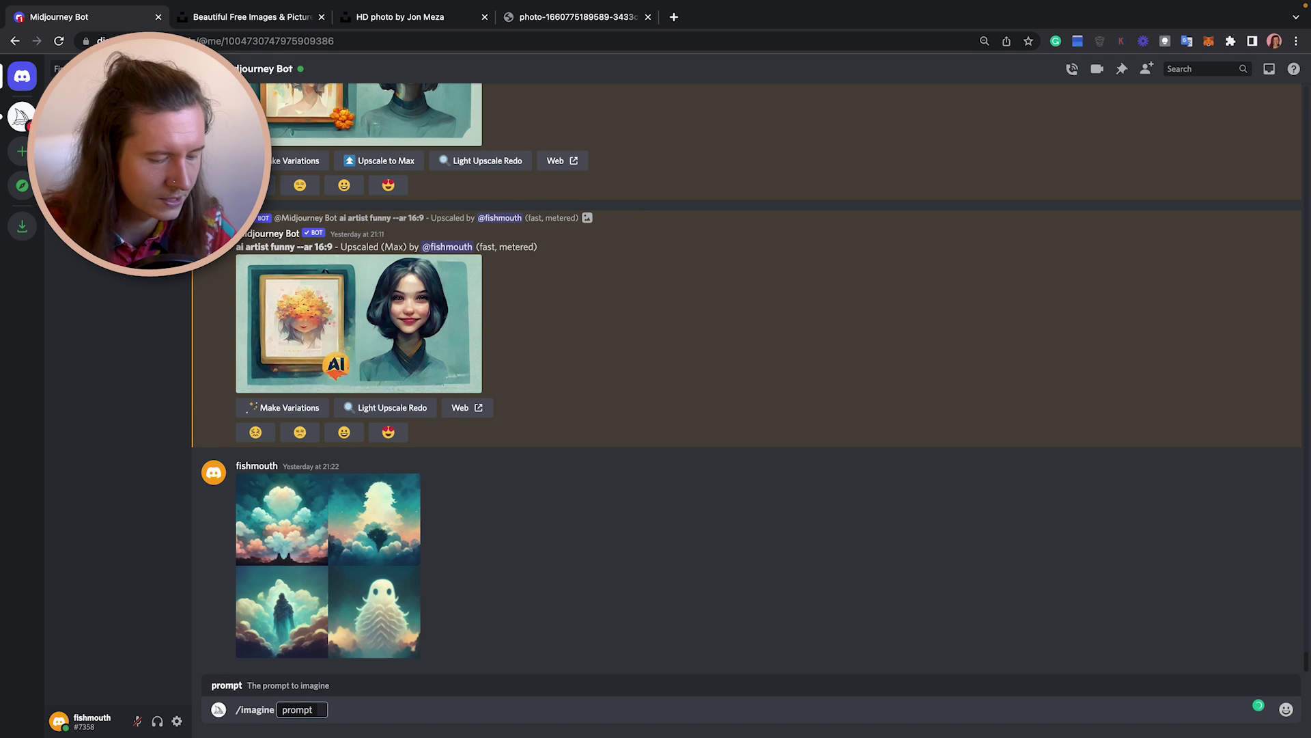
key("super+v")
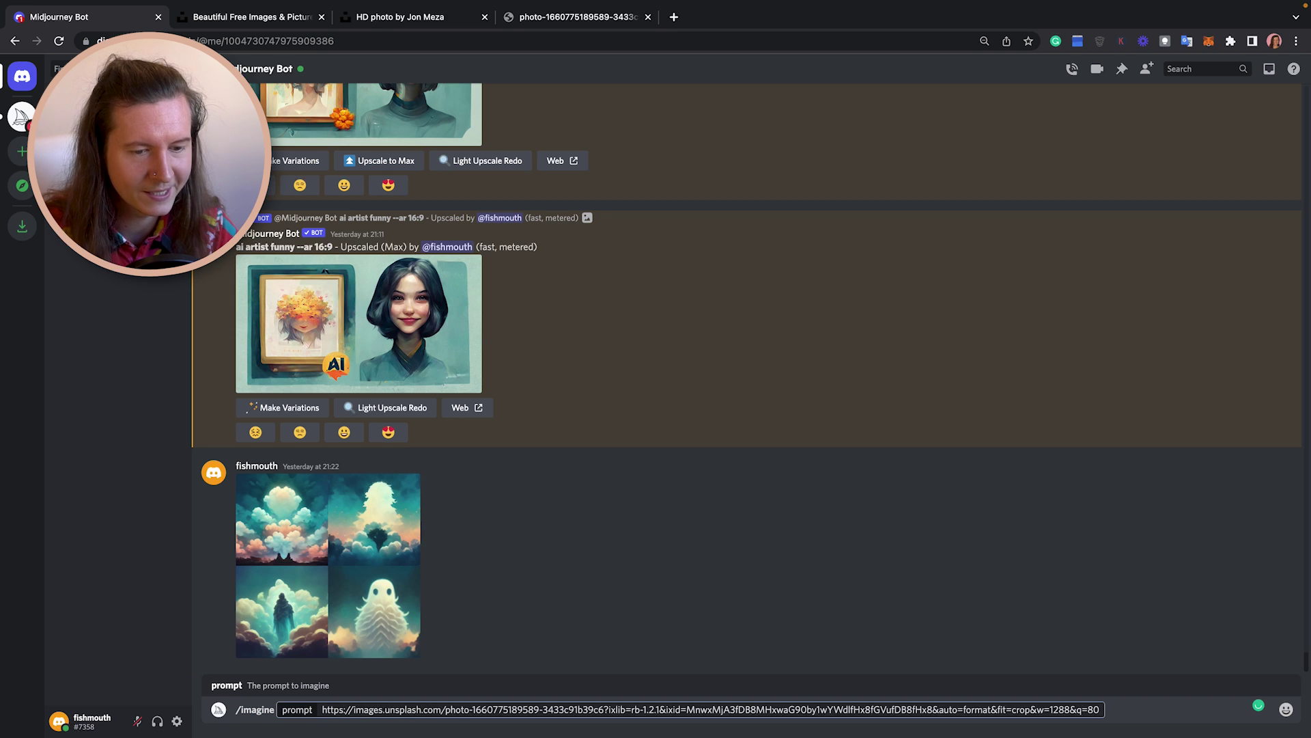
key("Return")
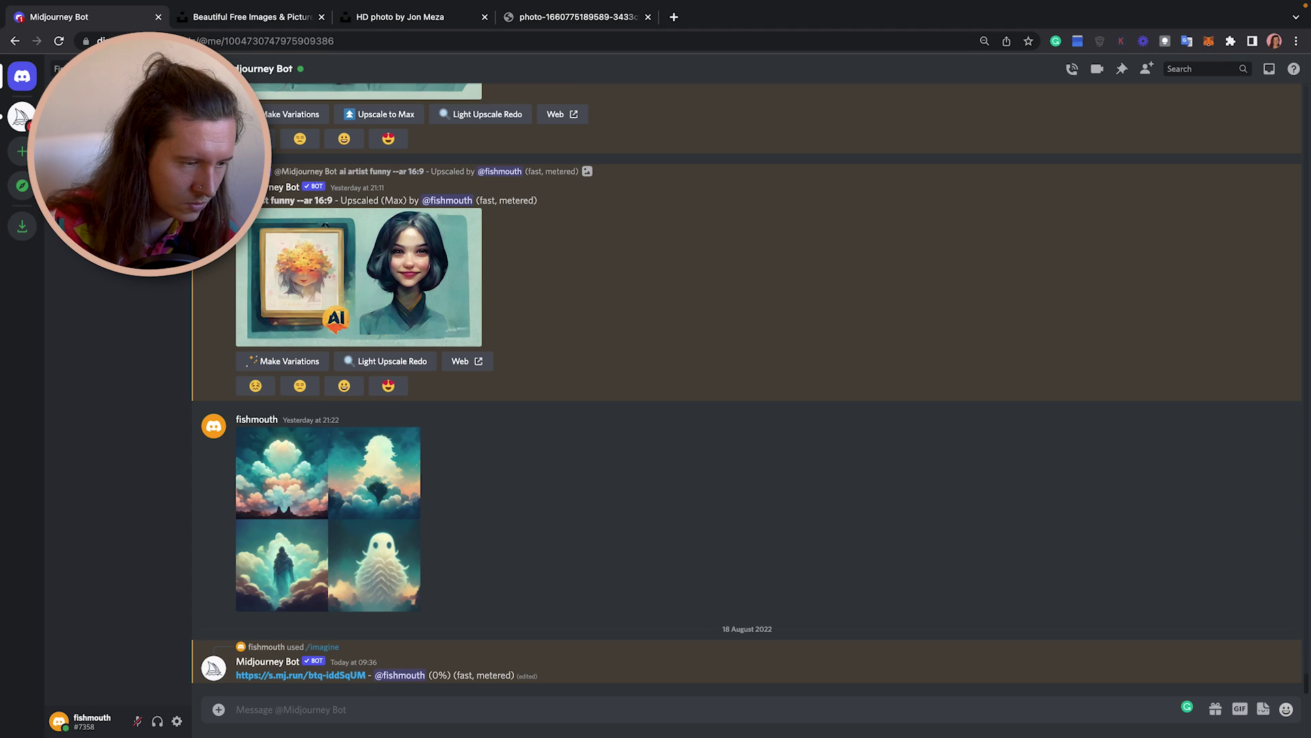
- Begin a second /imagine prompt with the woman photo's URL pasted in
type("/imag")
key("Tab")
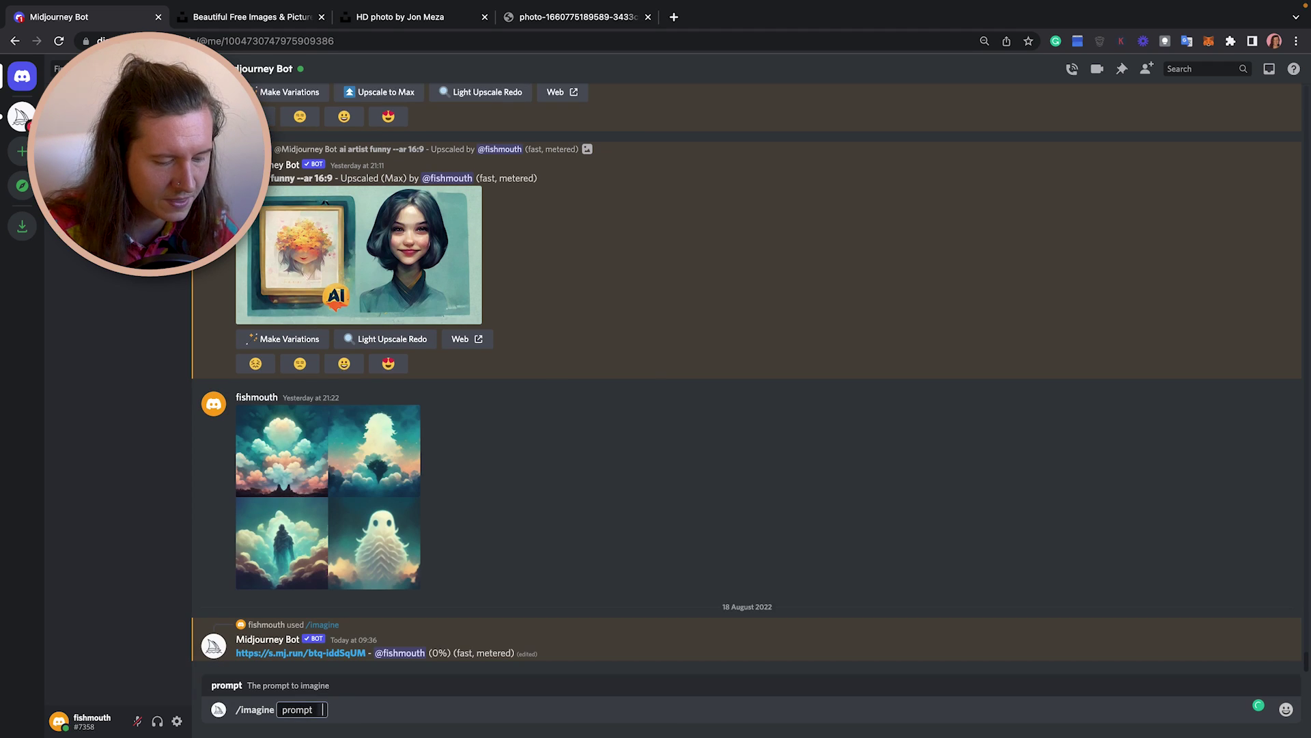
key("super+v")
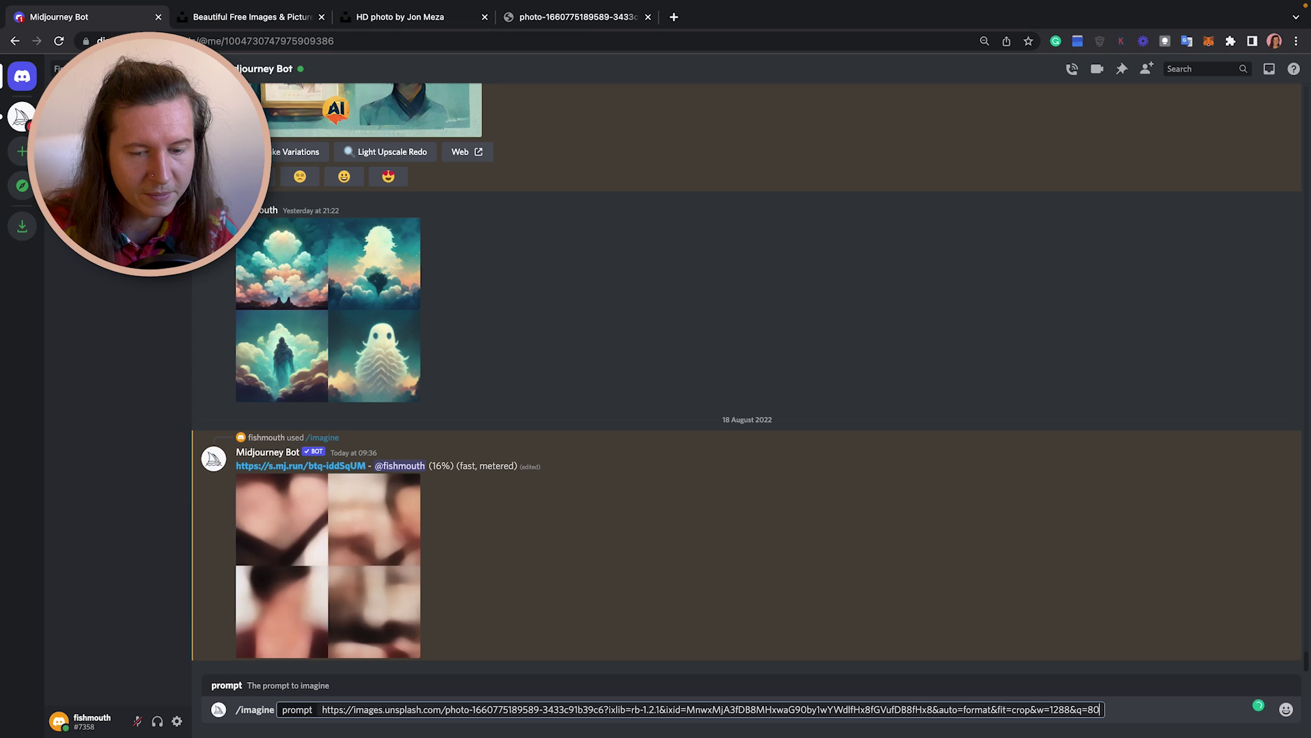
key("super+4")
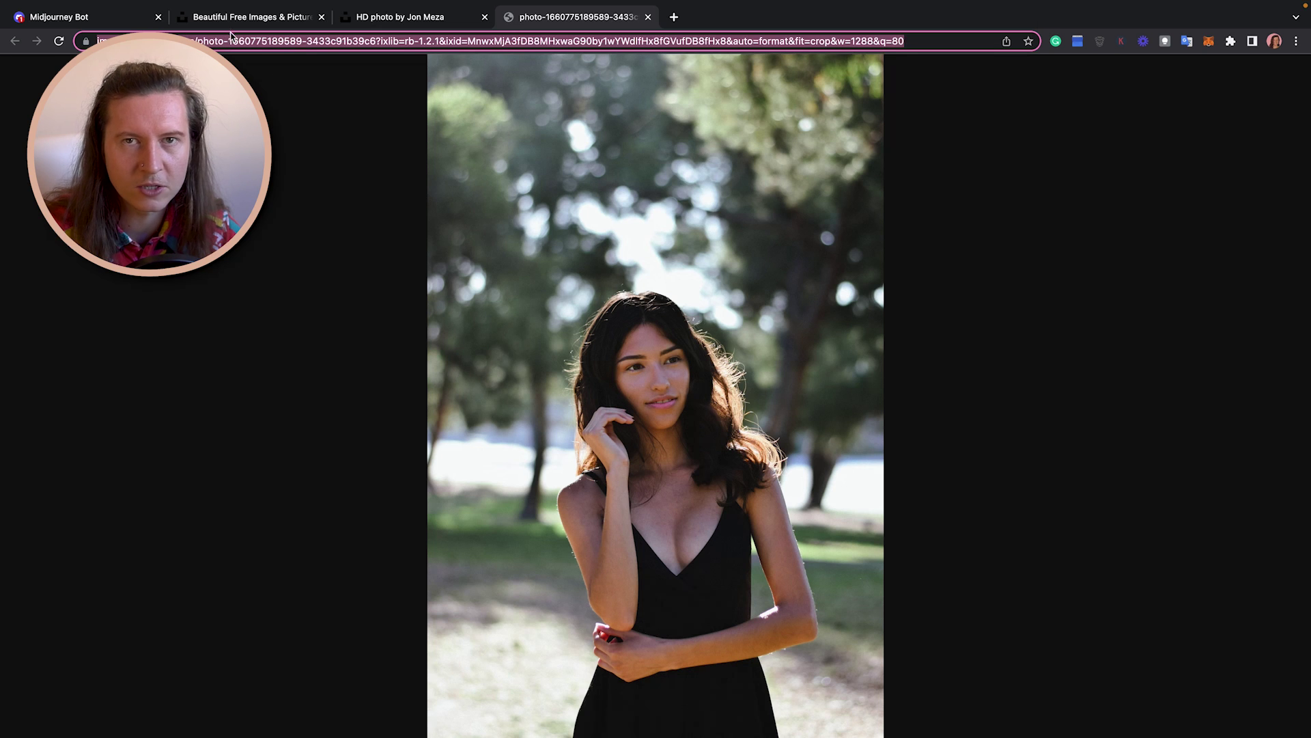
- Open the pink abstract wave image from Unsplash as a standalone image tab
key("super+3")
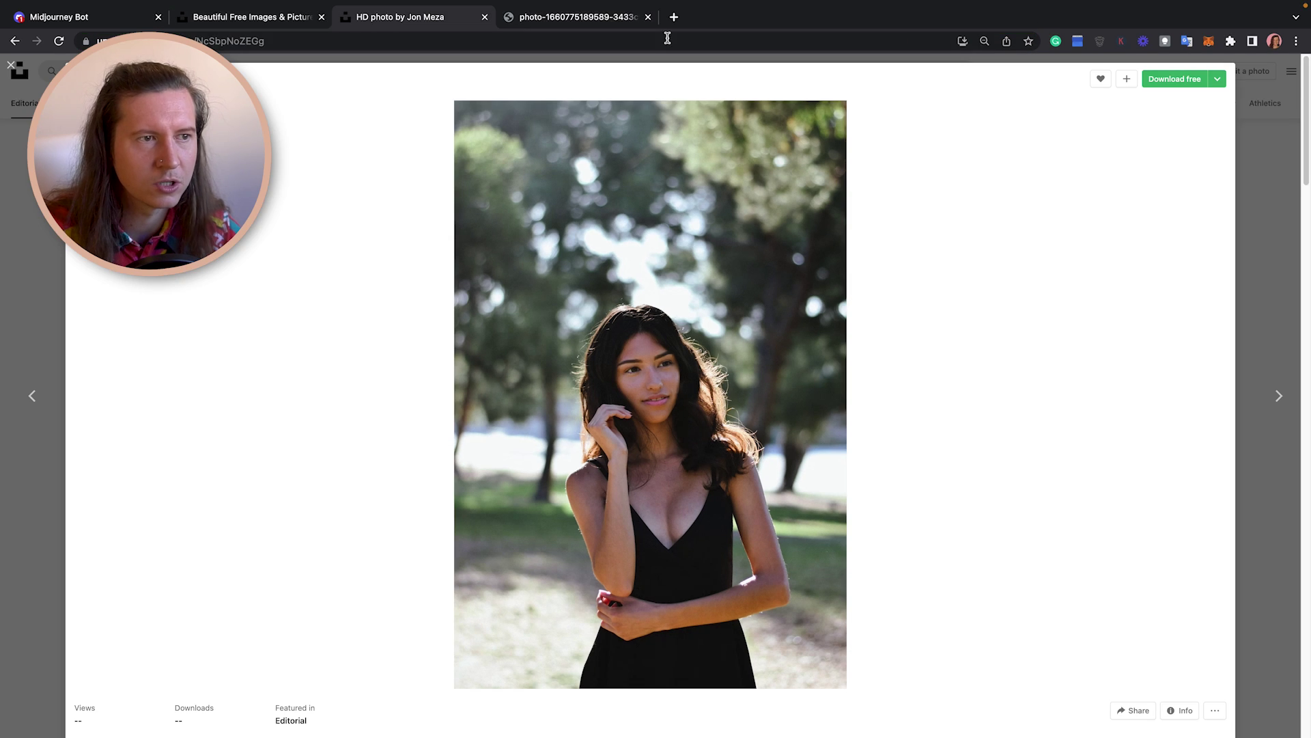
left_click(1250, 291)
scroll(1098, 375, "down", 2)
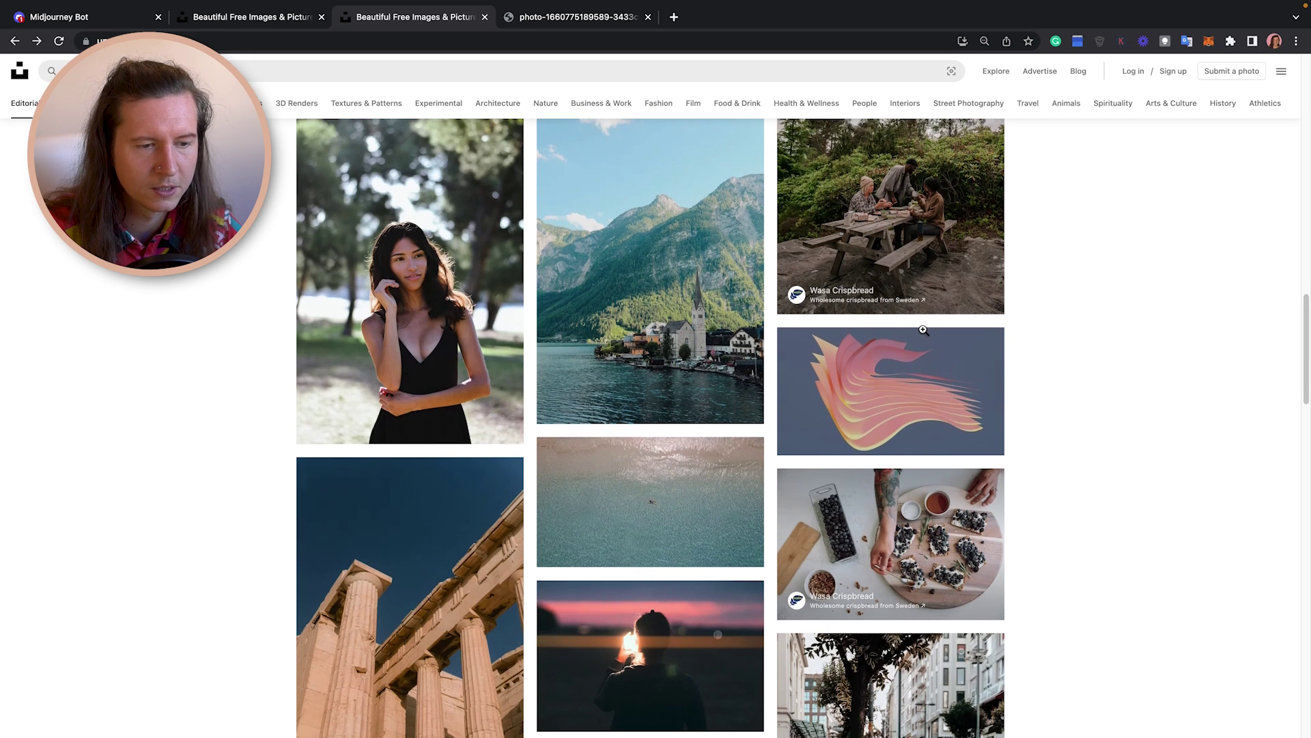
left_click(841, 368)
right_click(622, 369)
left_click(655, 378)
- Copy the pink image's web address and go back to the Midjourney Bot chat
left_click(544, 17)
left_click(371, 41)
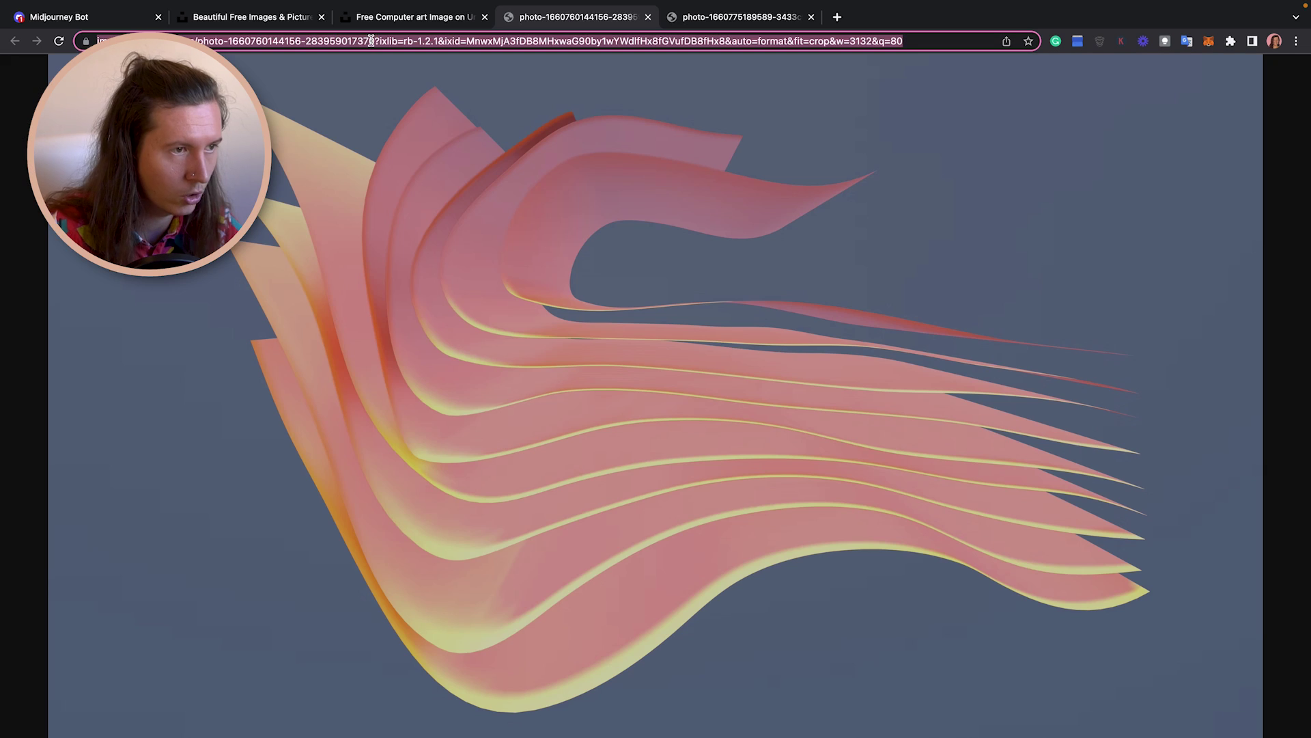
left_click(51, 16)
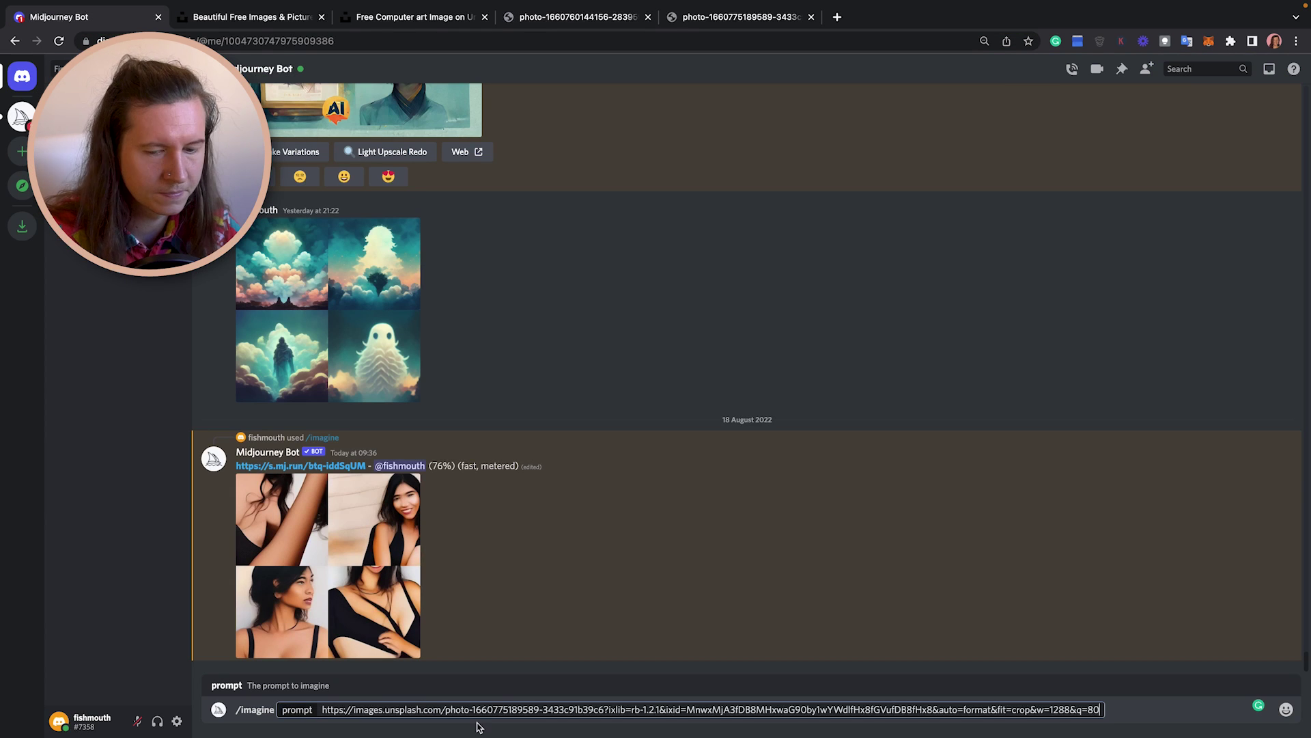
- Add the pink abstract image's URL after the woman photo's URL in the /imagine prompt
key("ctrl+v")
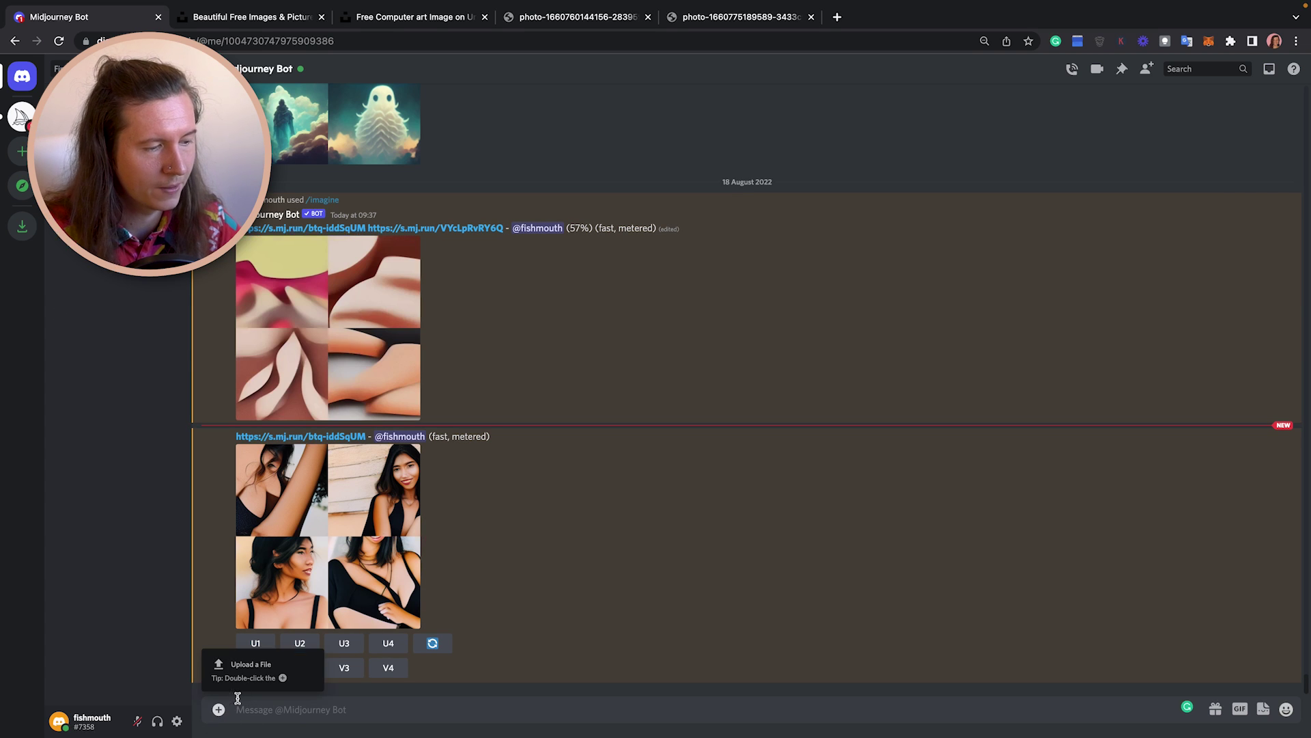
- Upload 'Slide 16_9 - 18 (1).png' from Downloads to the bot chat and view it enlarged
left_click(251, 664)
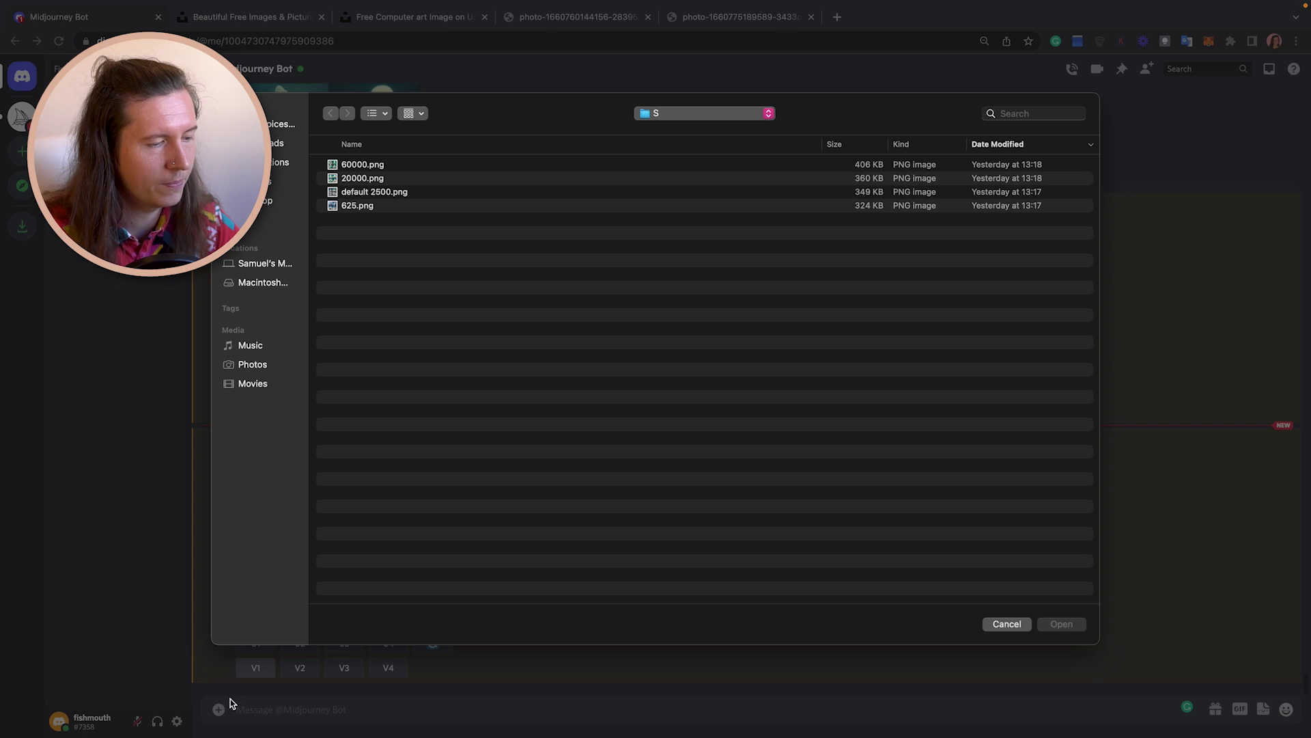
key("Escape")
left_click(219, 709)
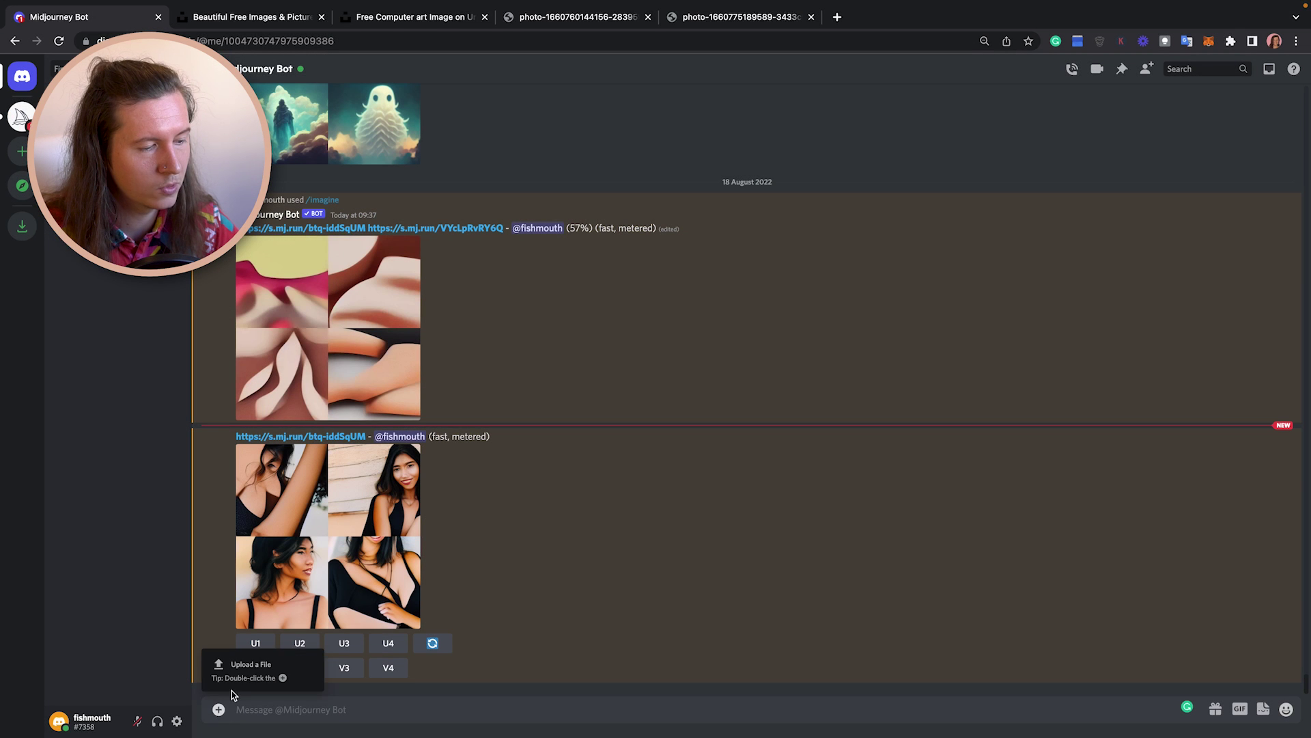
left_click(237, 686)
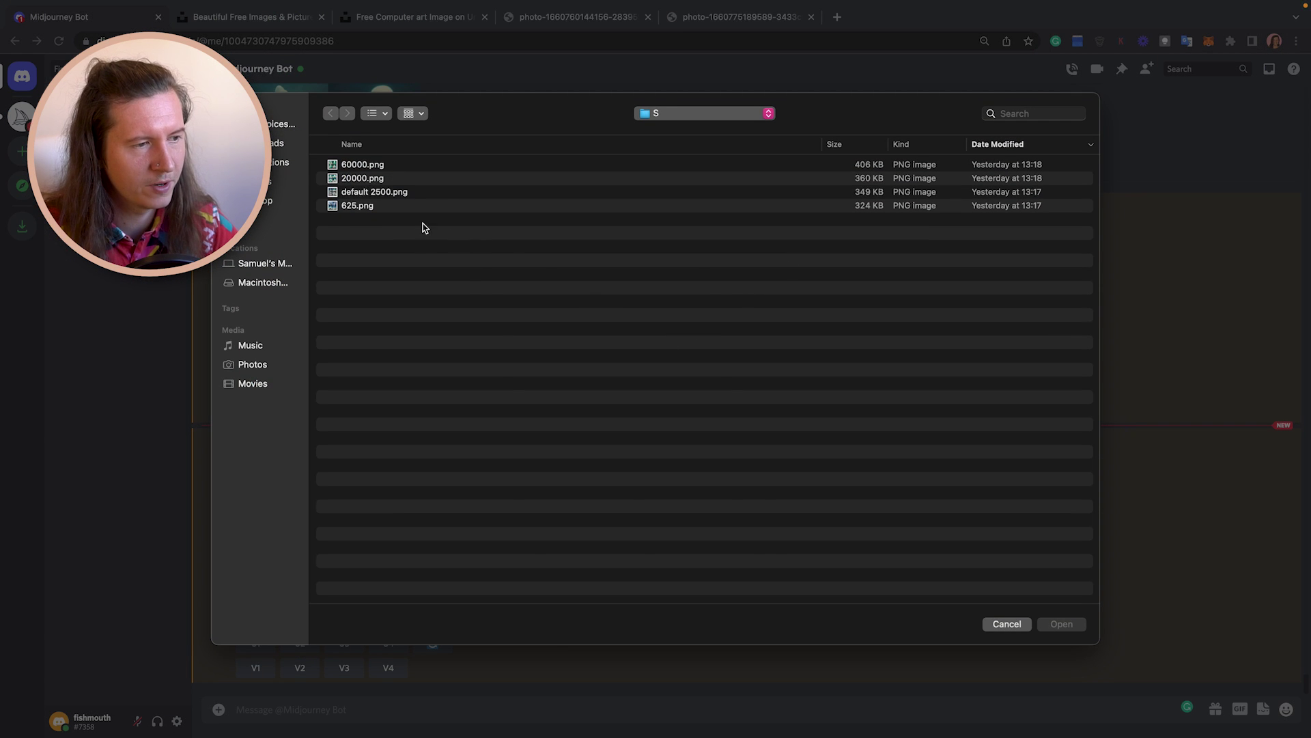
left_click(271, 144)
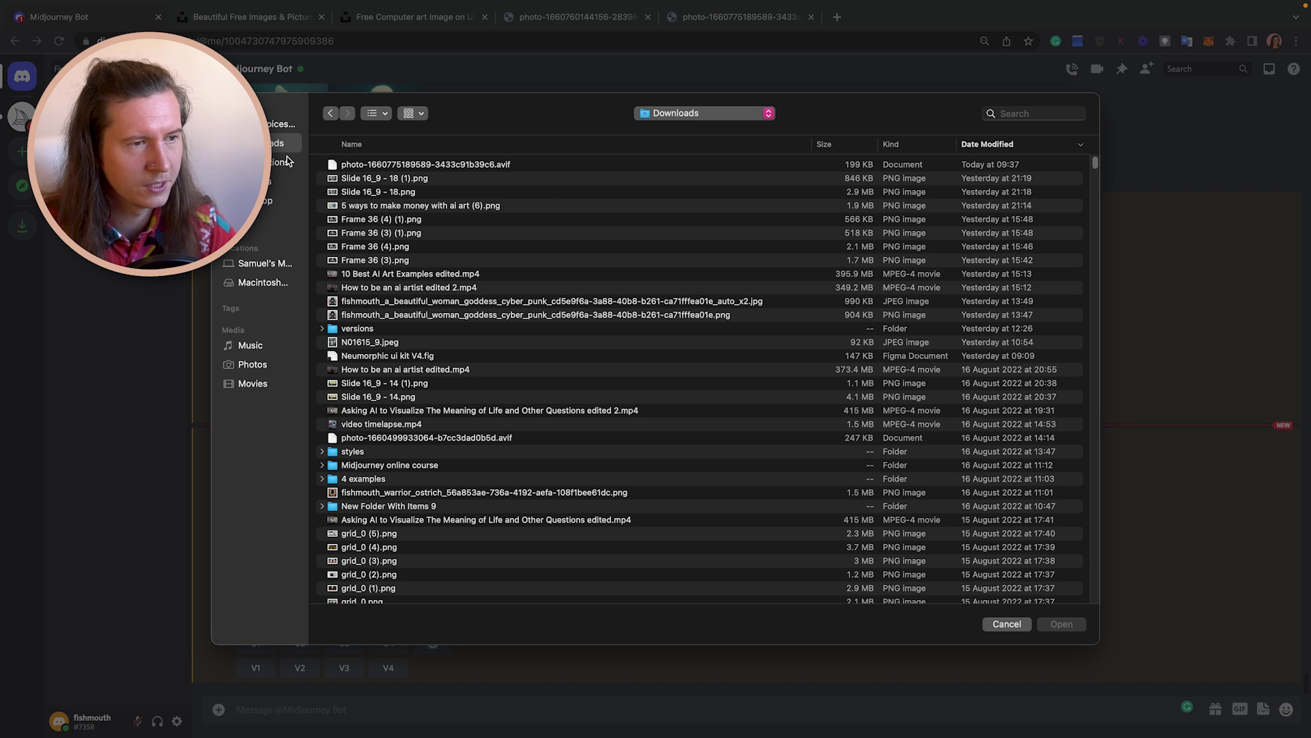
left_click(383, 179)
key("Return")
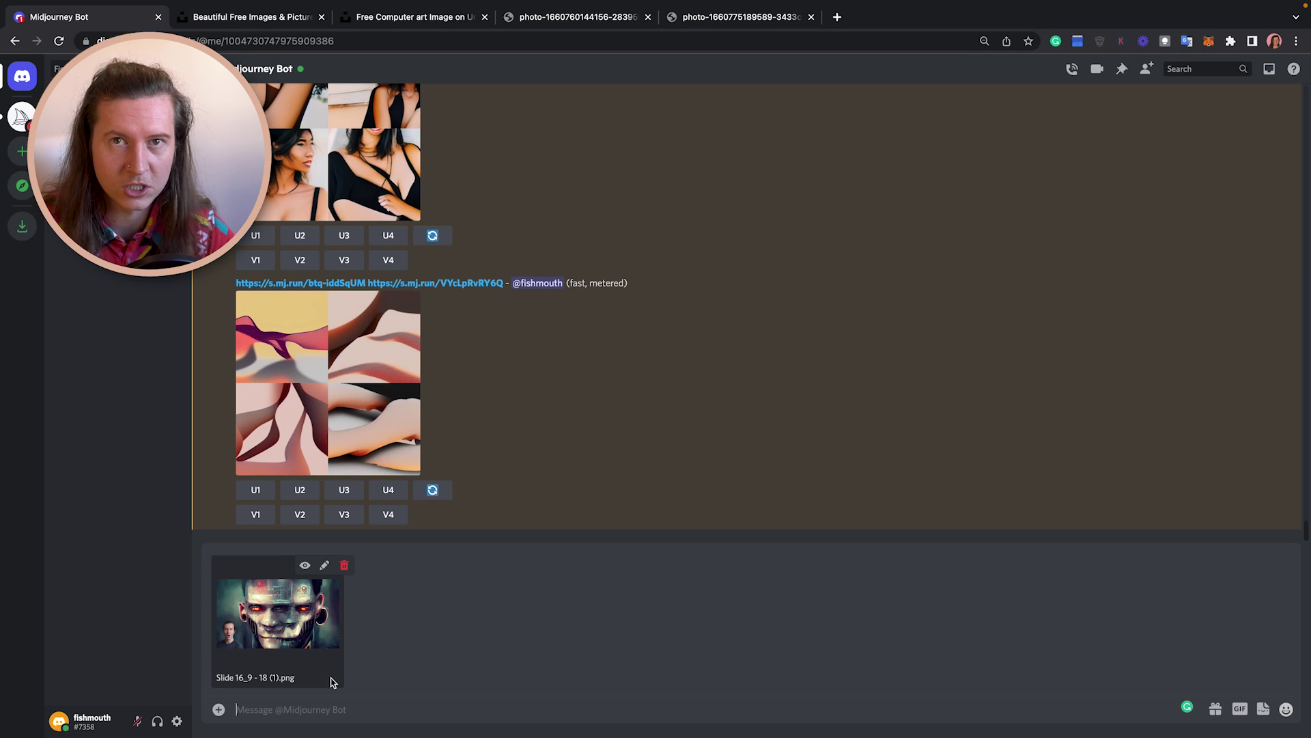
key("Return")
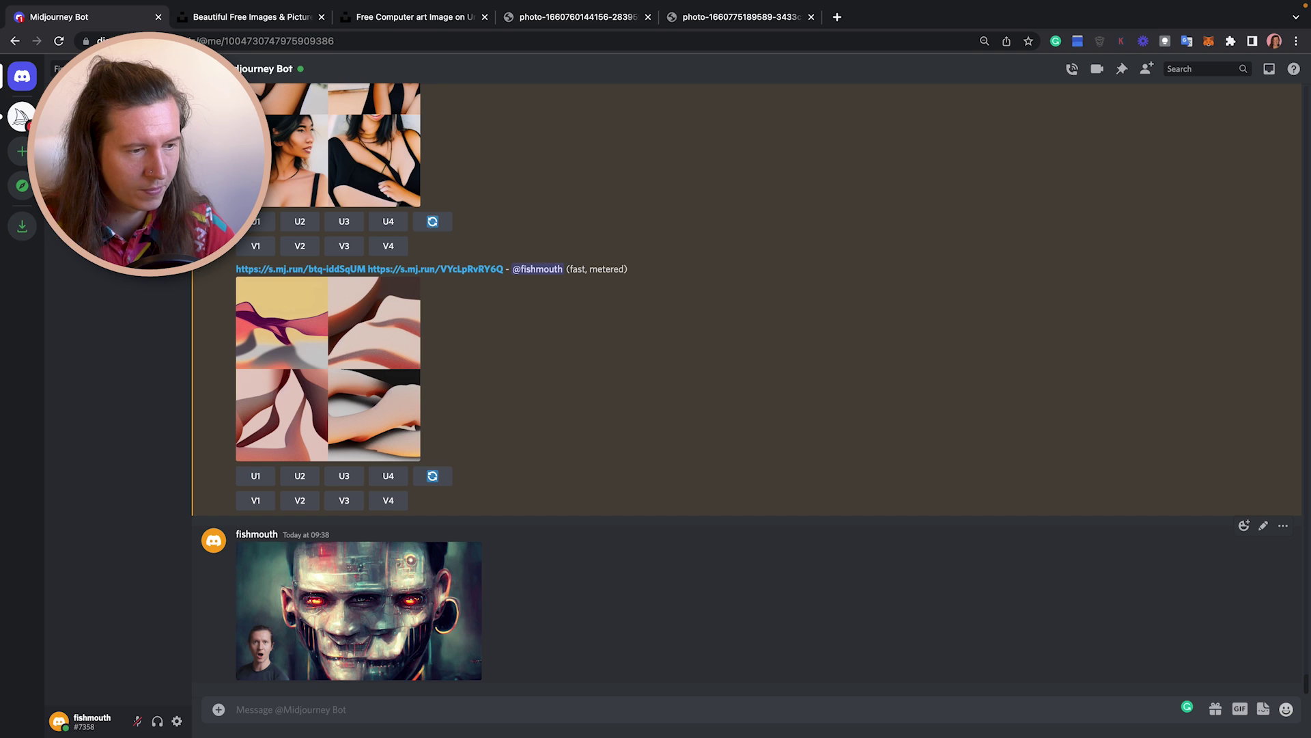
left_click(359, 612)
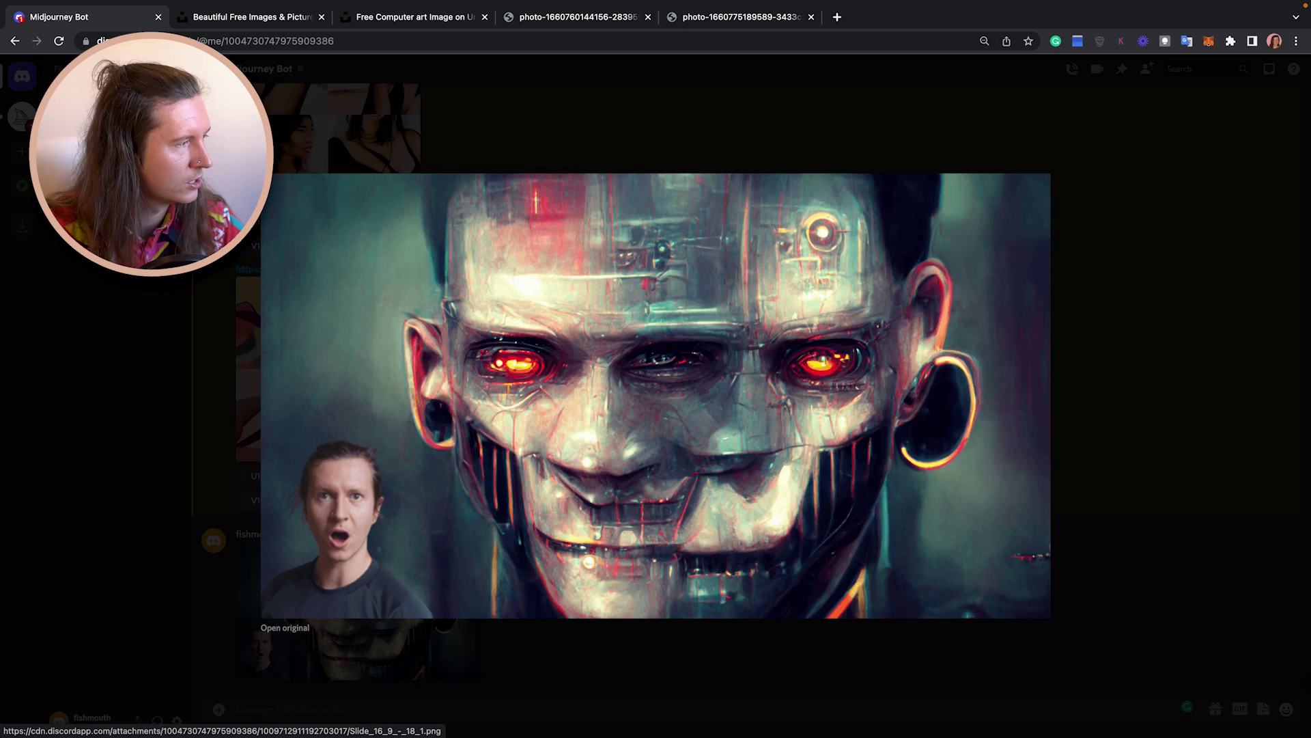
- Open the posted robot image full-size in its own tab and copy its URL
right_click(724, 361)
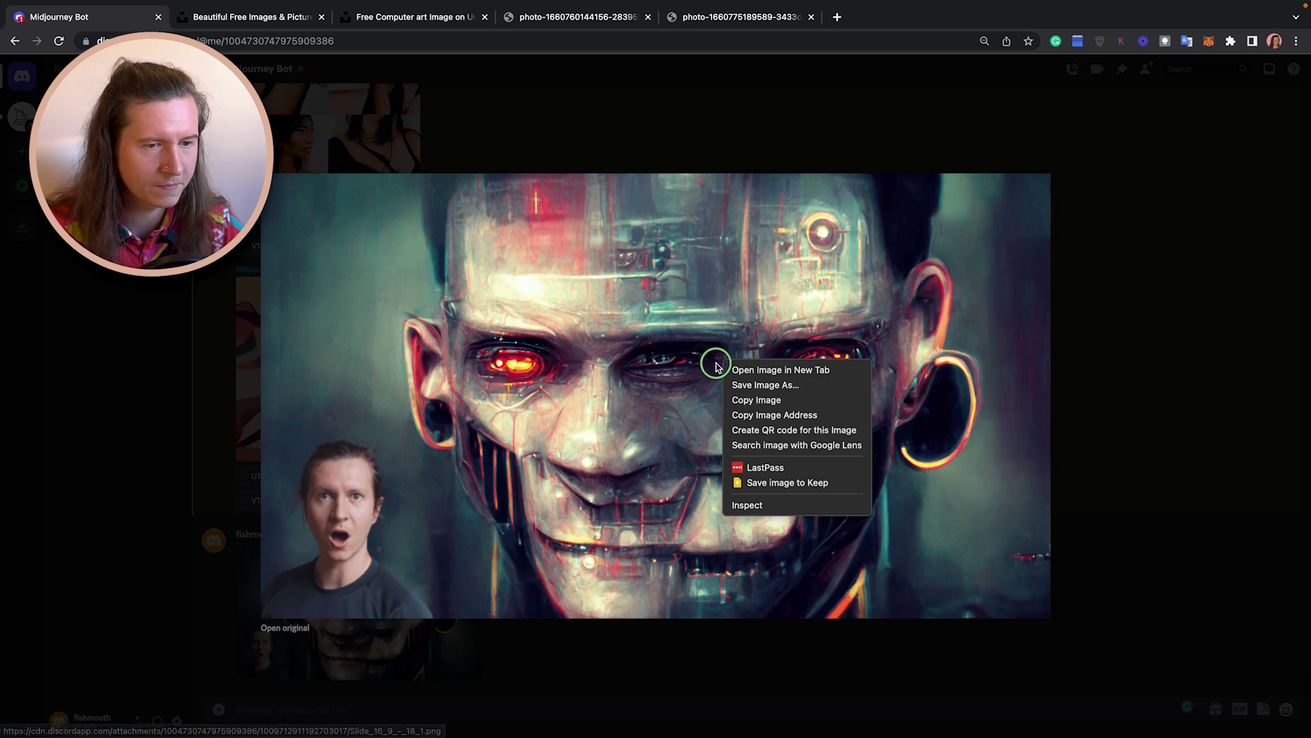
left_click(773, 374)
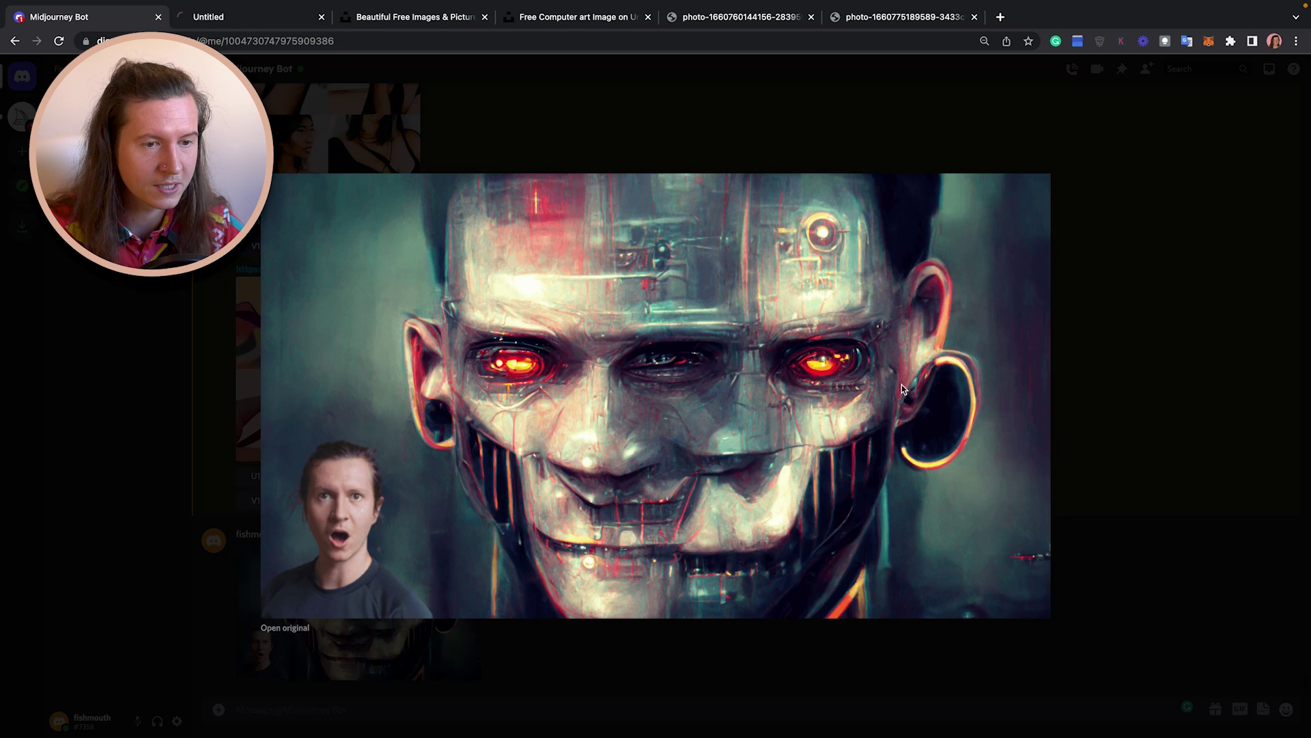
key("ctrl+Tab")
left_click(480, 41)
key("ctrl+c")
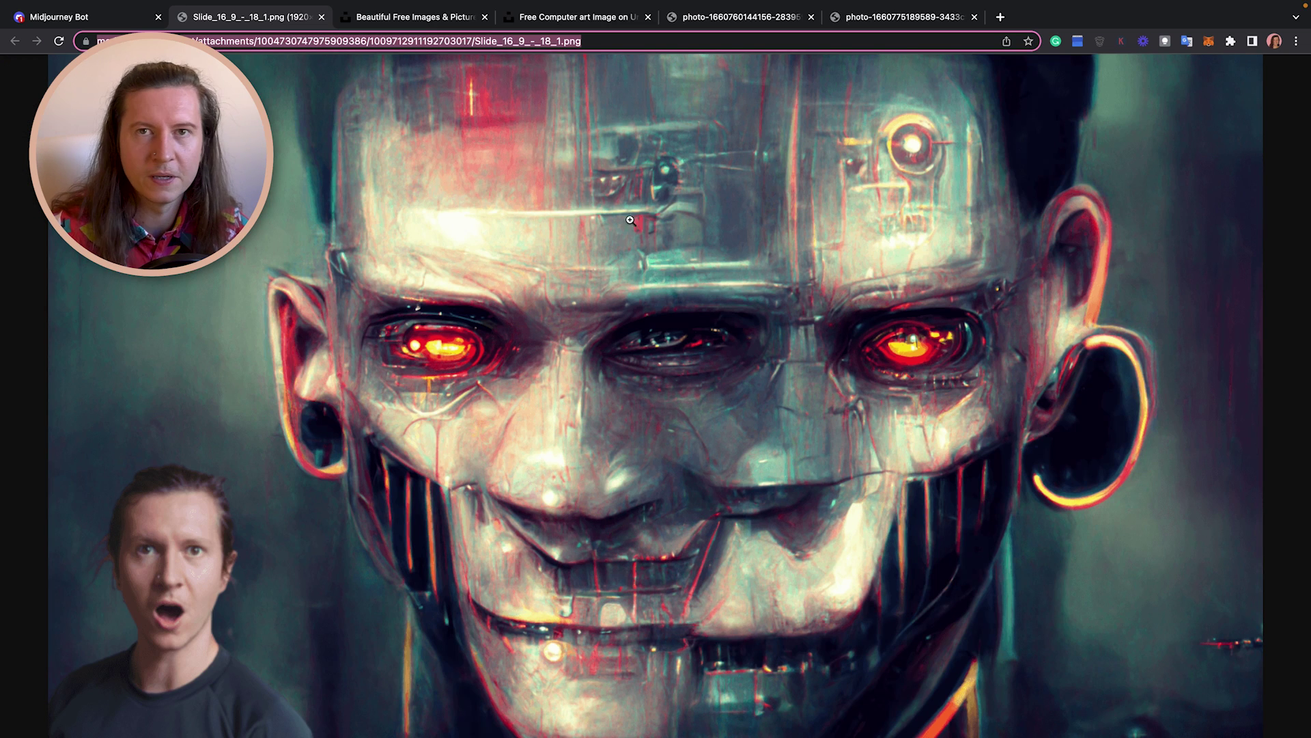
left_click(73, 19)
key("ctrl+v")
key("Return")
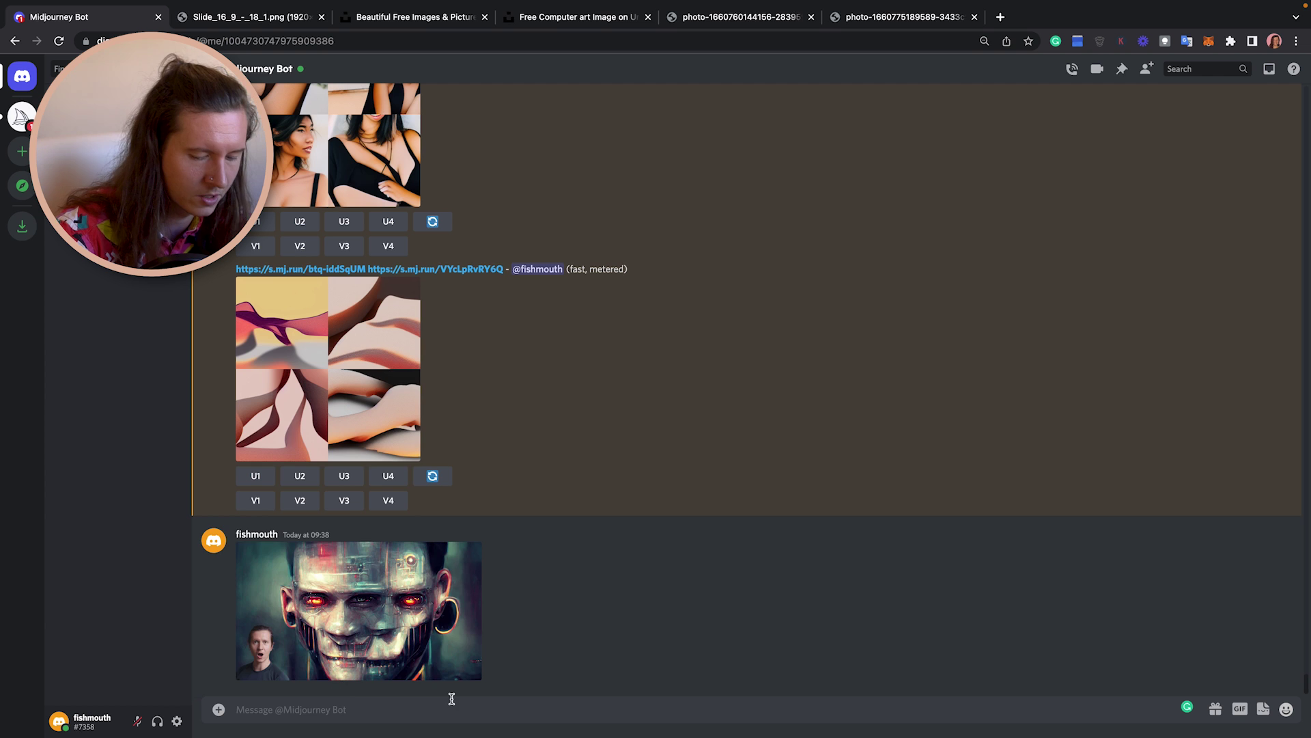
- Submit an /imagine prompt made of the robot image's URL
type("/imagine")
key("Tab")
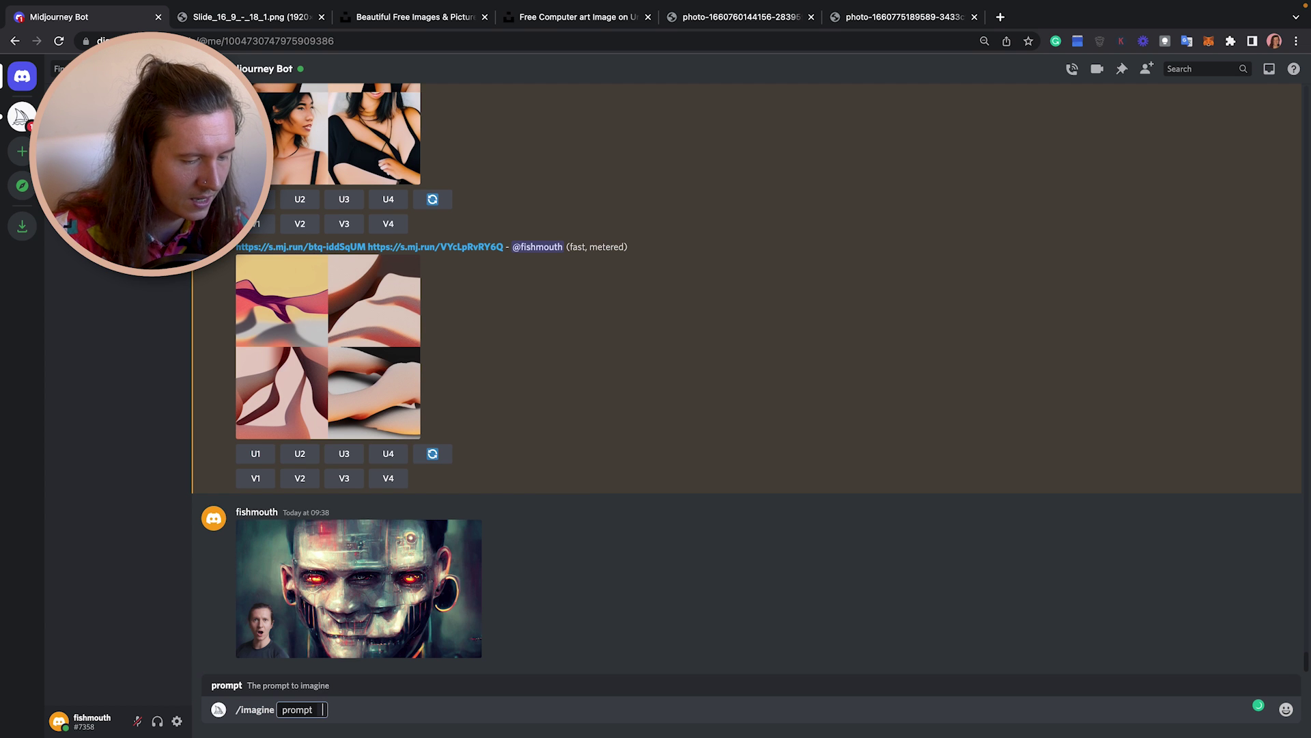
key("ctrl+v")
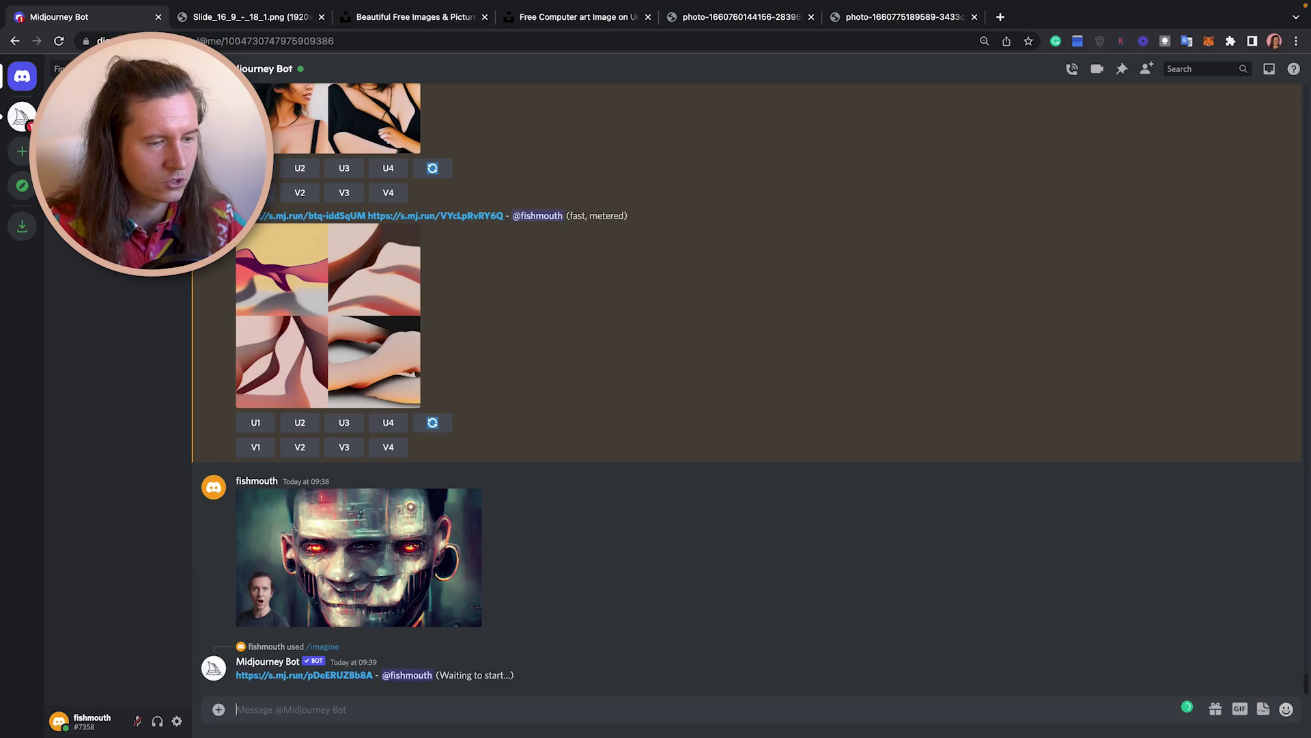
scroll(729, 439, "up", 5)
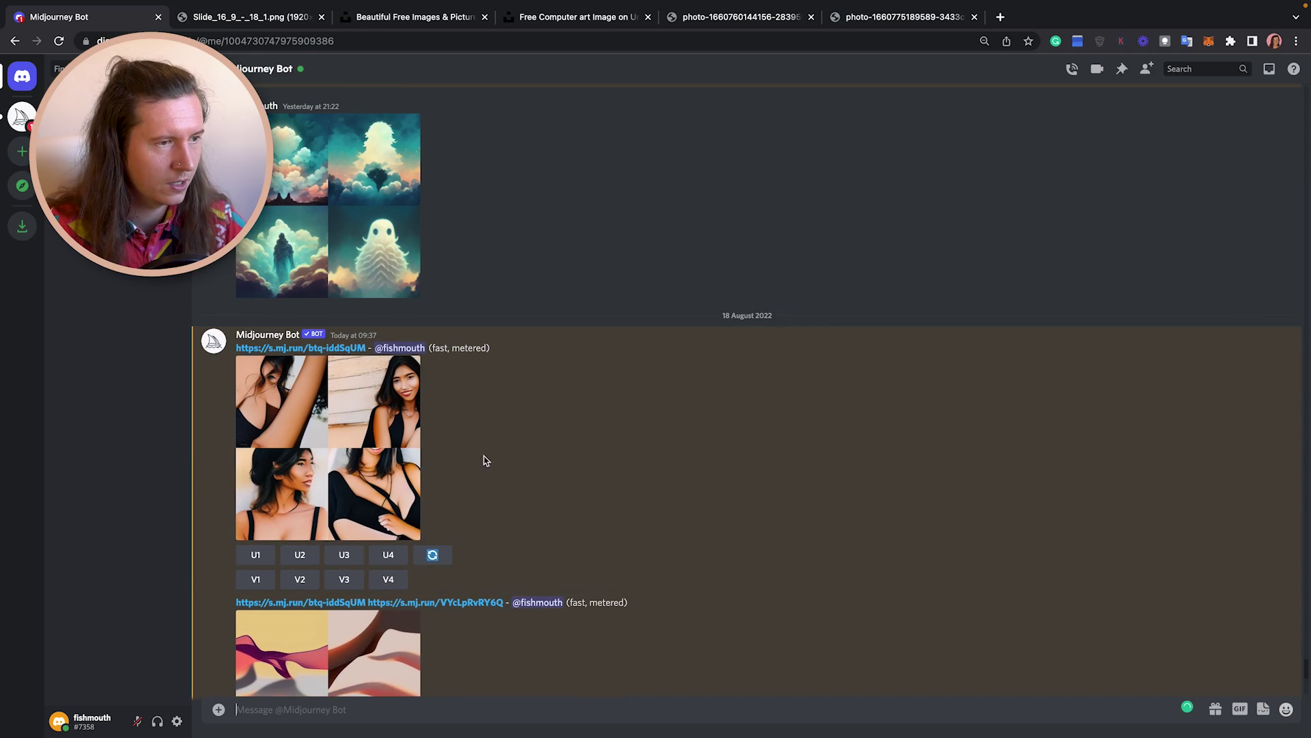
left_click(364, 442)
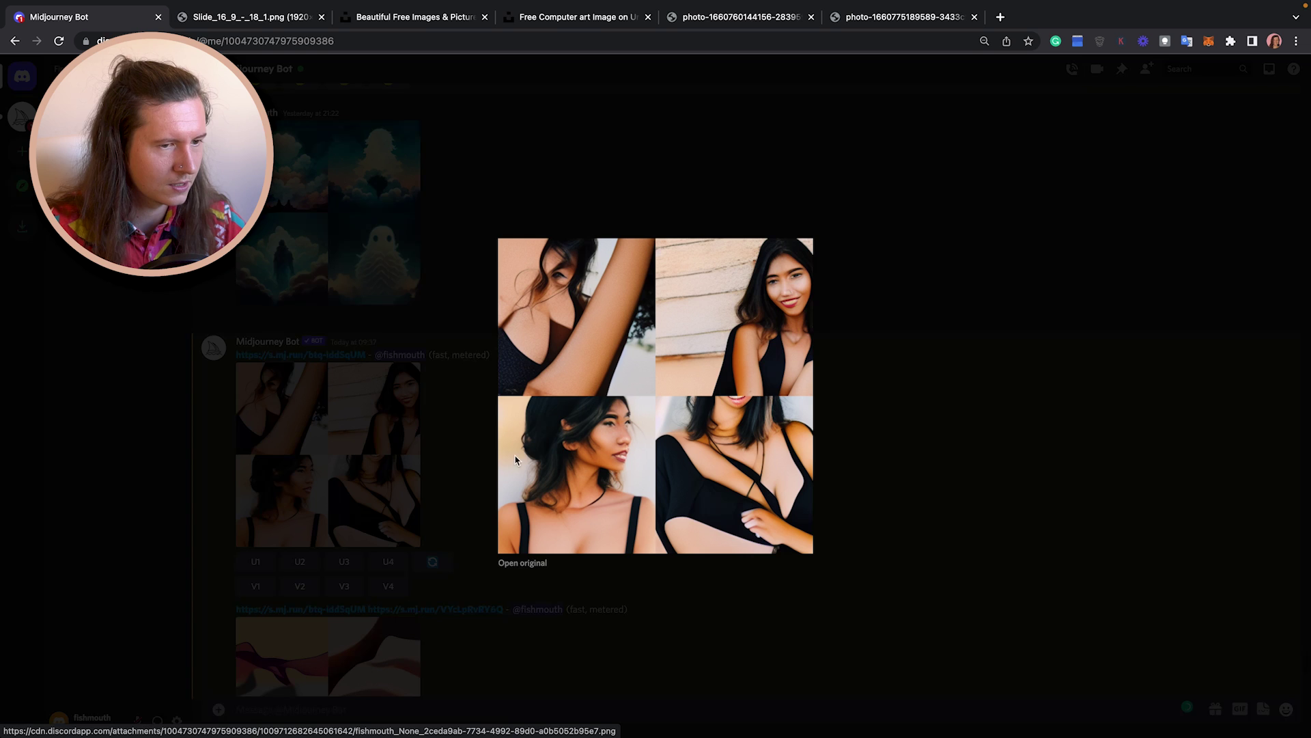
left_click(697, 11)
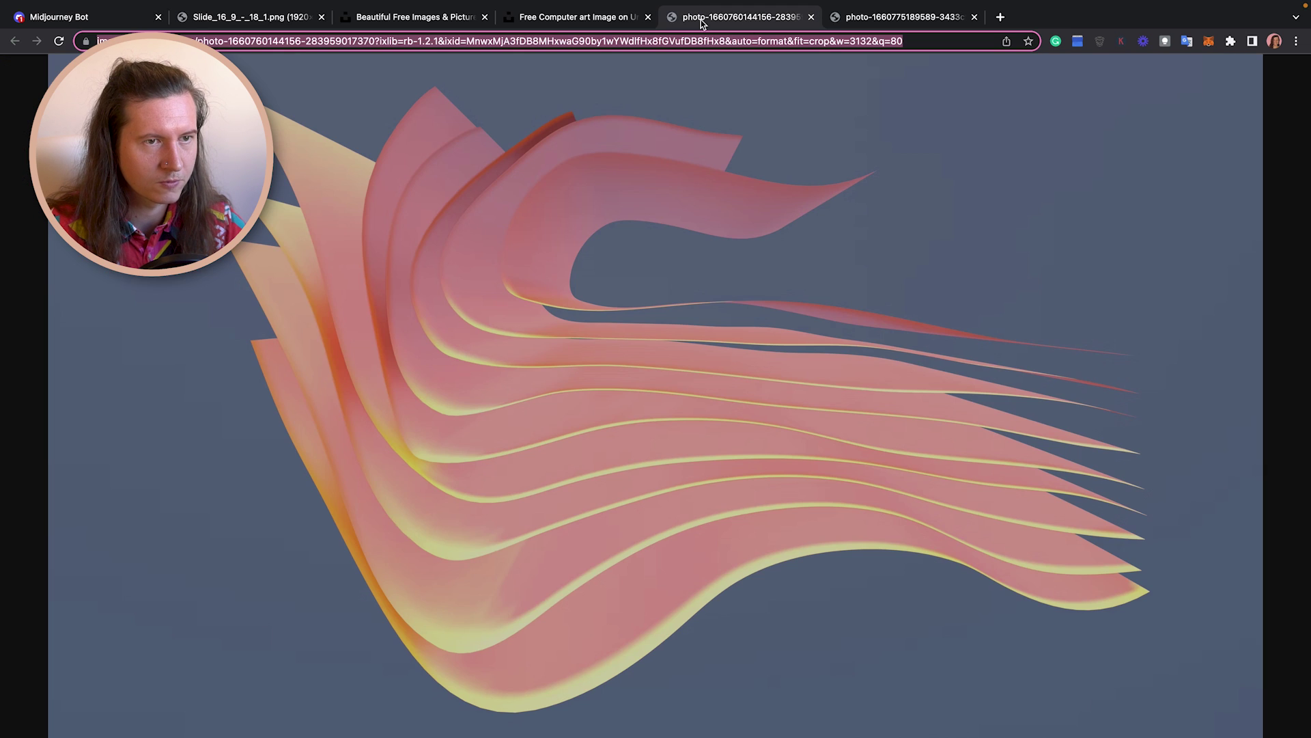
left_click(855, 25)
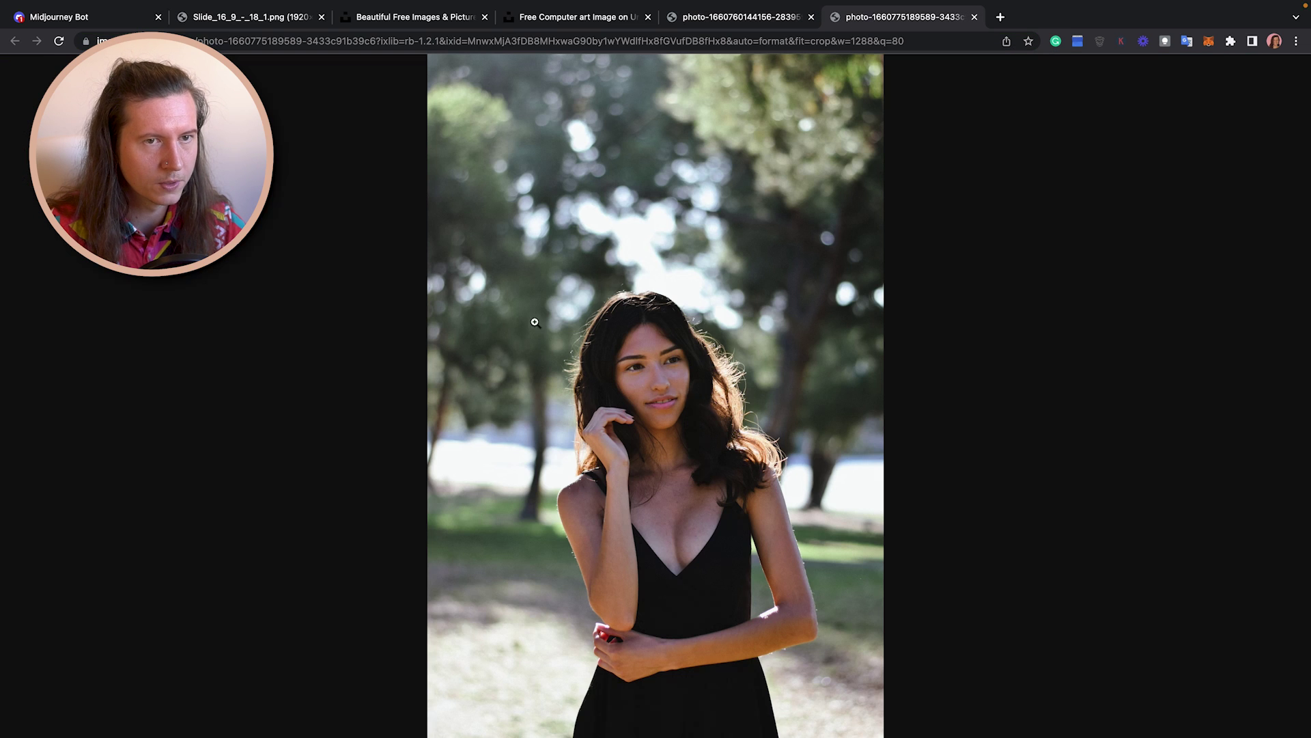
left_click(95, 20)
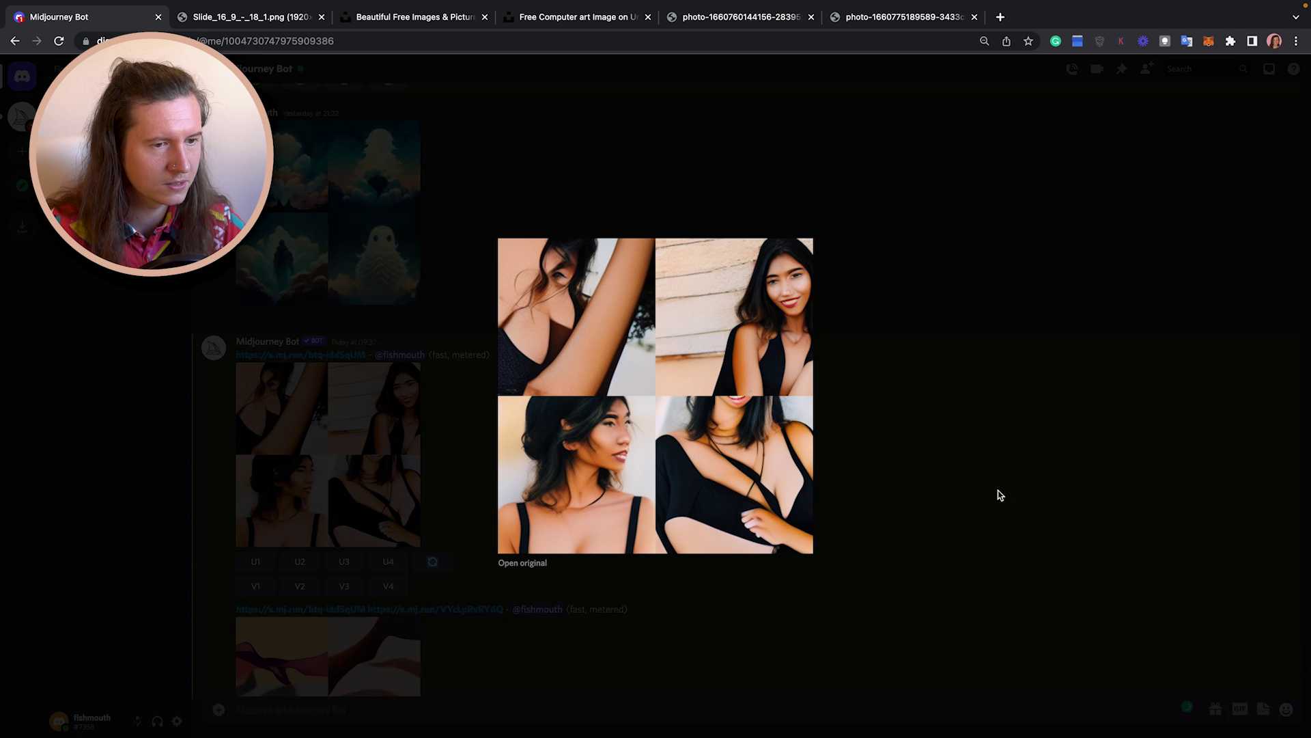
left_click(888, 451)
scroll(648, 471, "down", 3)
left_click(410, 482)
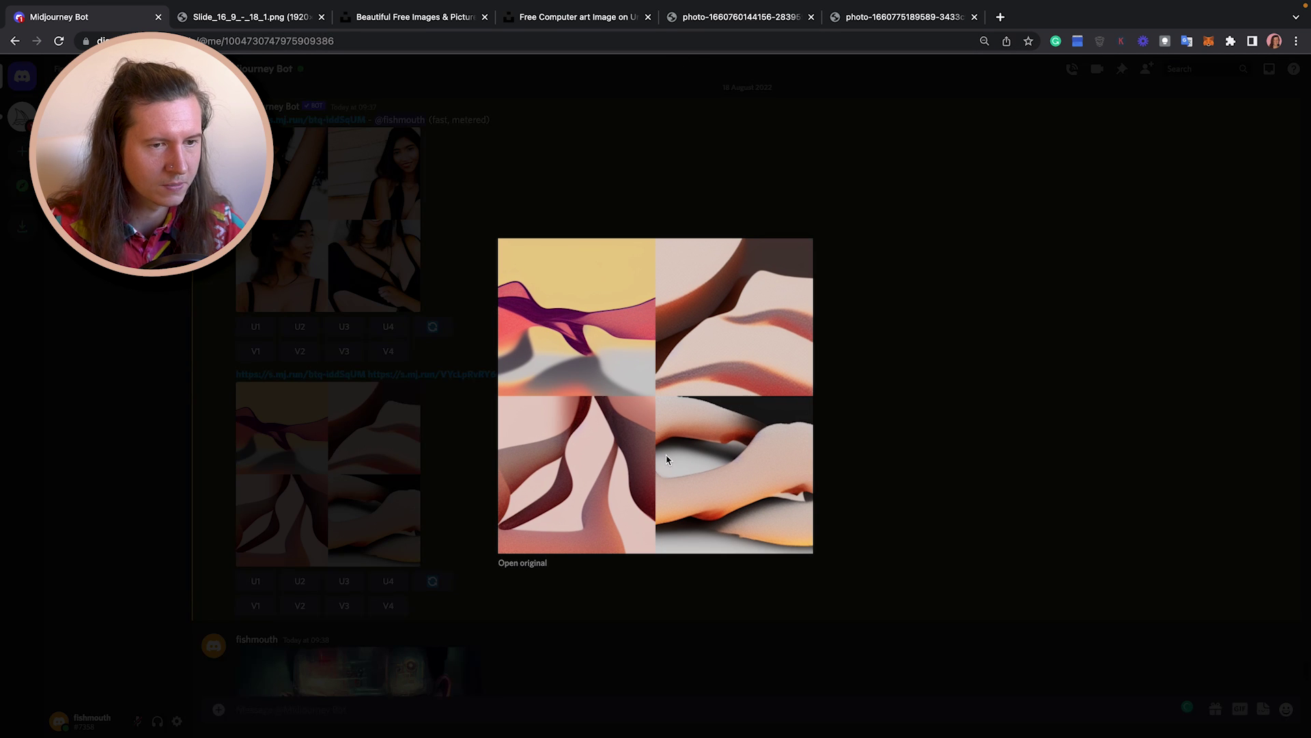
left_click(867, 10)
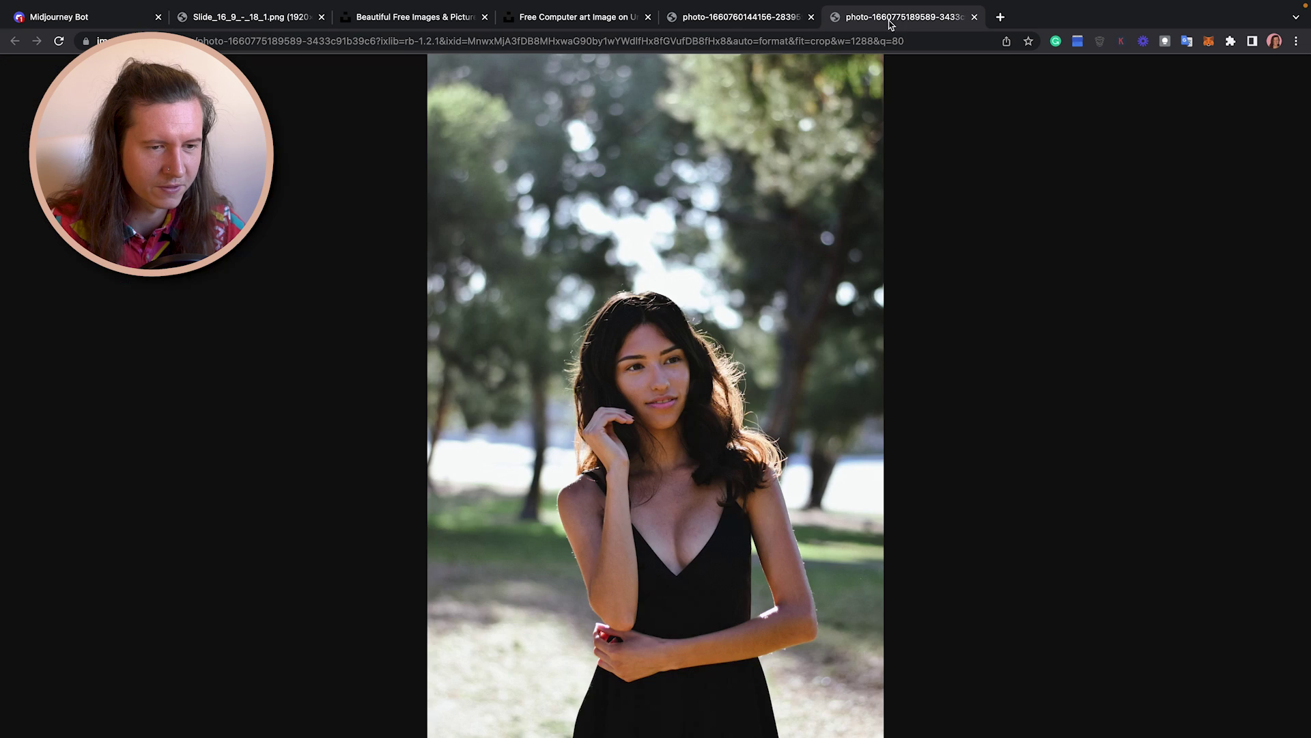
left_click(734, 17)
left_click(91, 52)
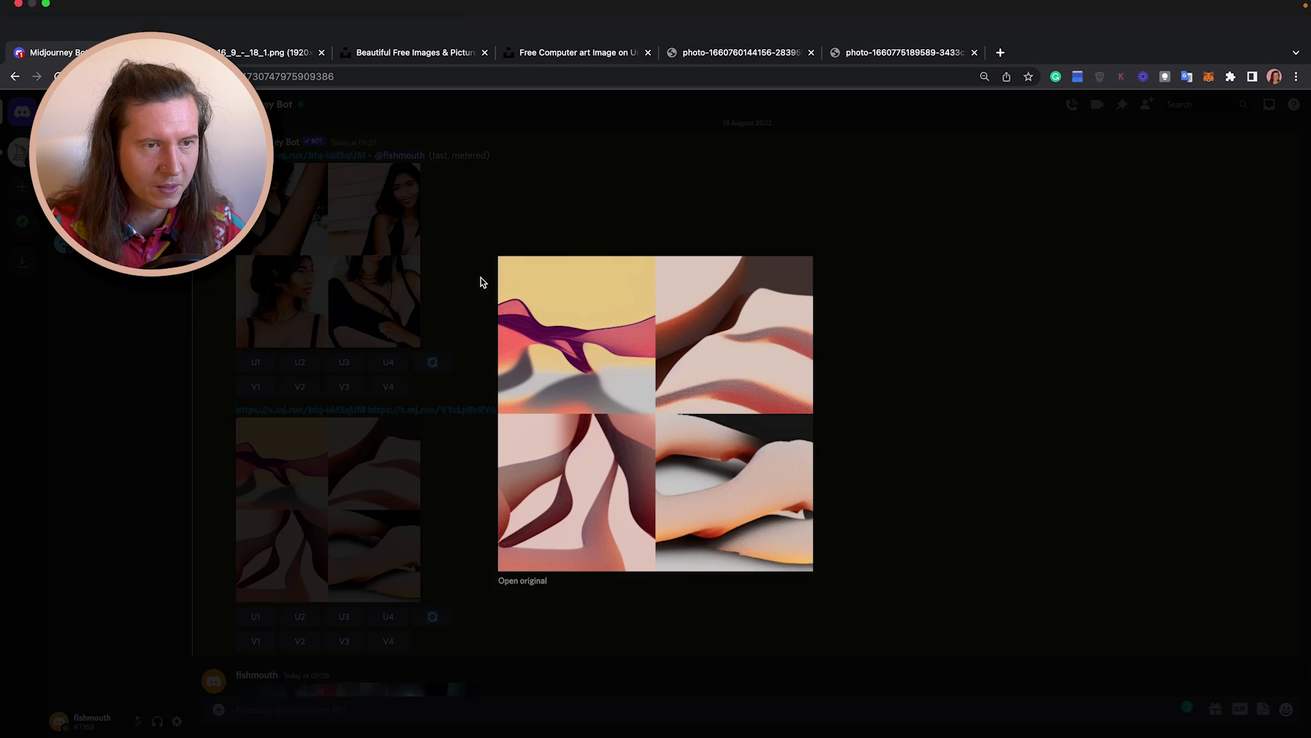
left_click(887, 518)
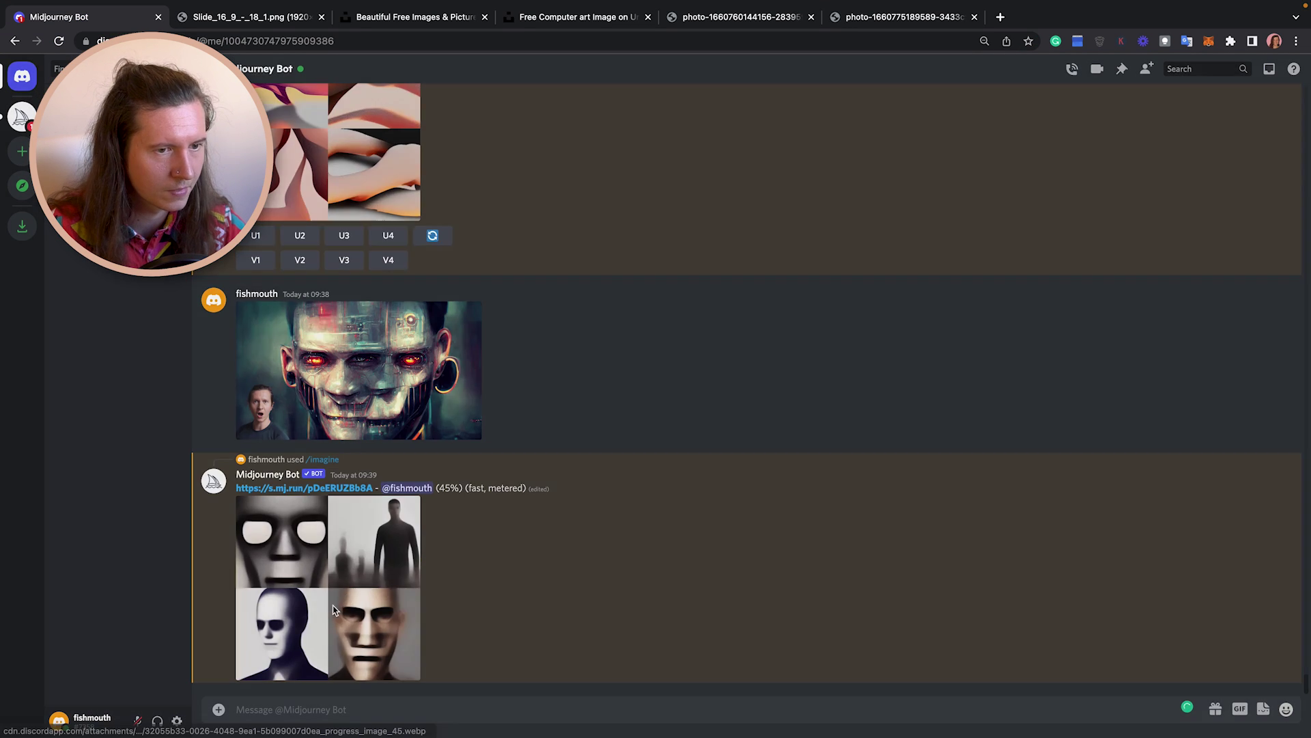
- Inspect the new robot-like face grid, then start a fresh /imagine prompt with --v
left_click(403, 540)
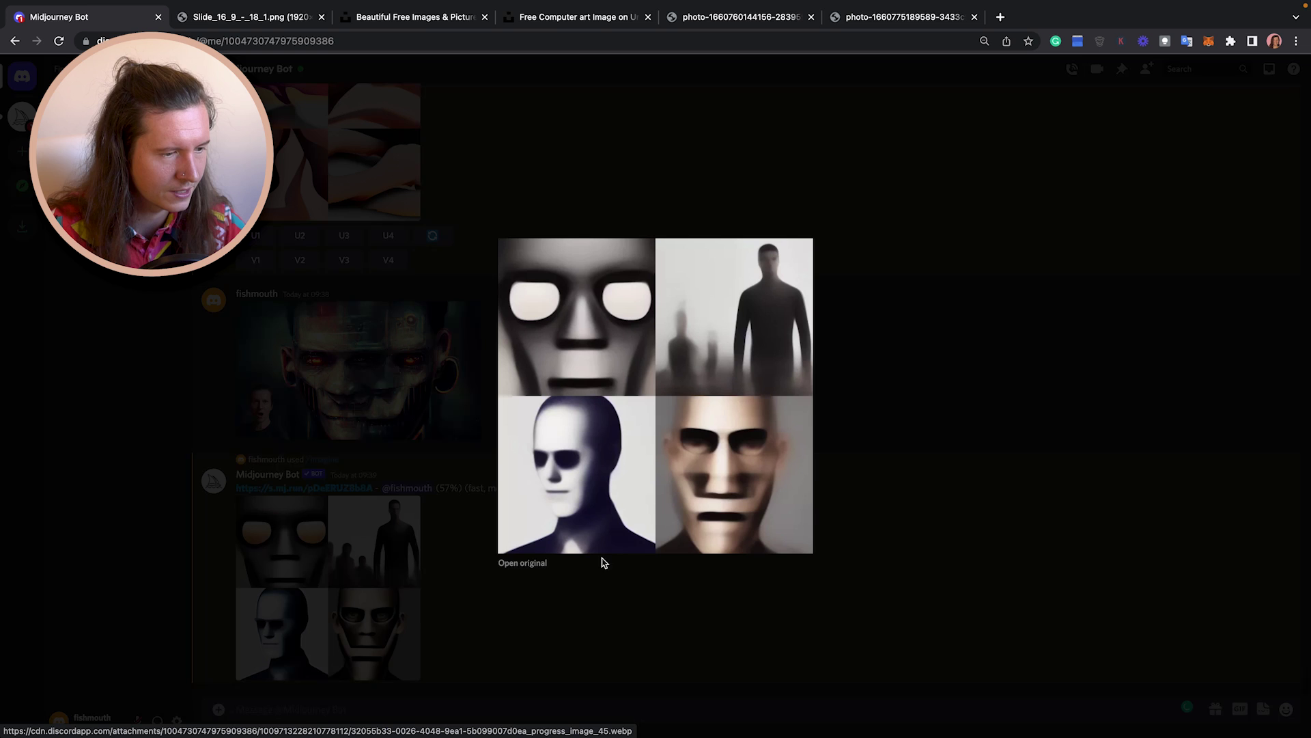
left_click(743, 619)
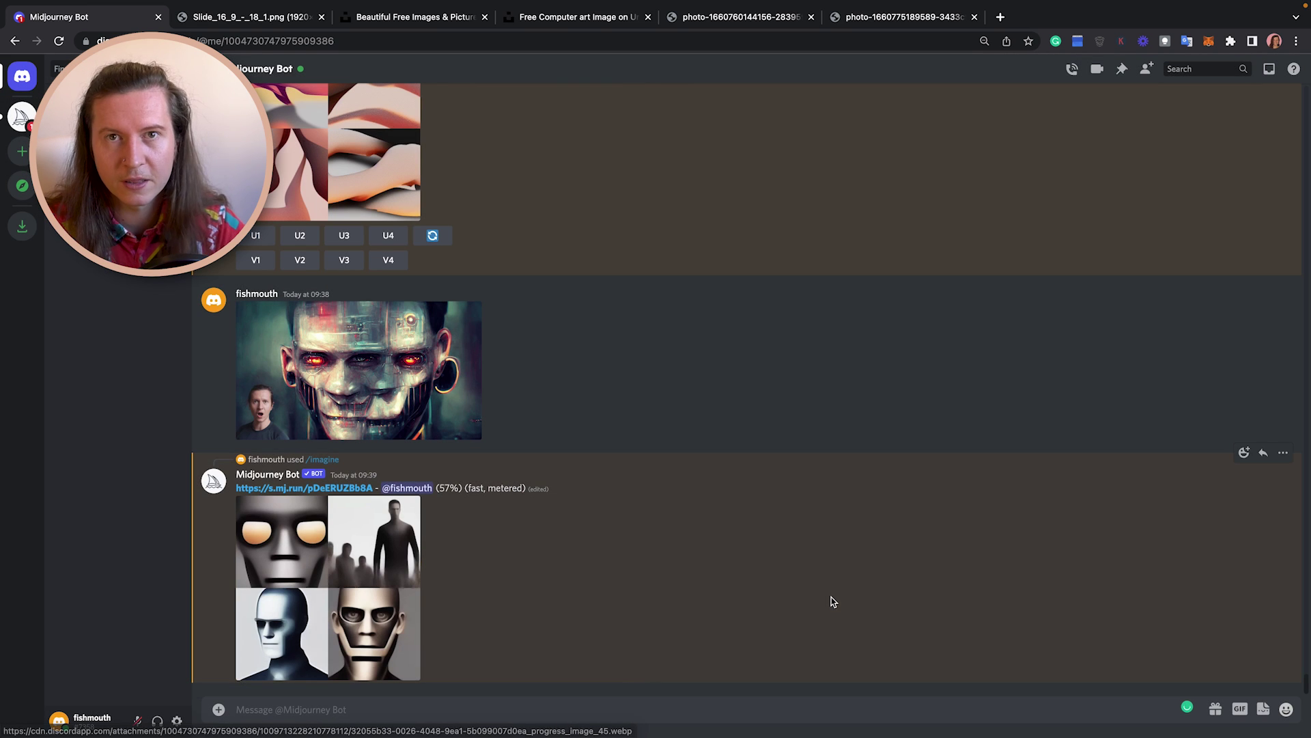
type("/")
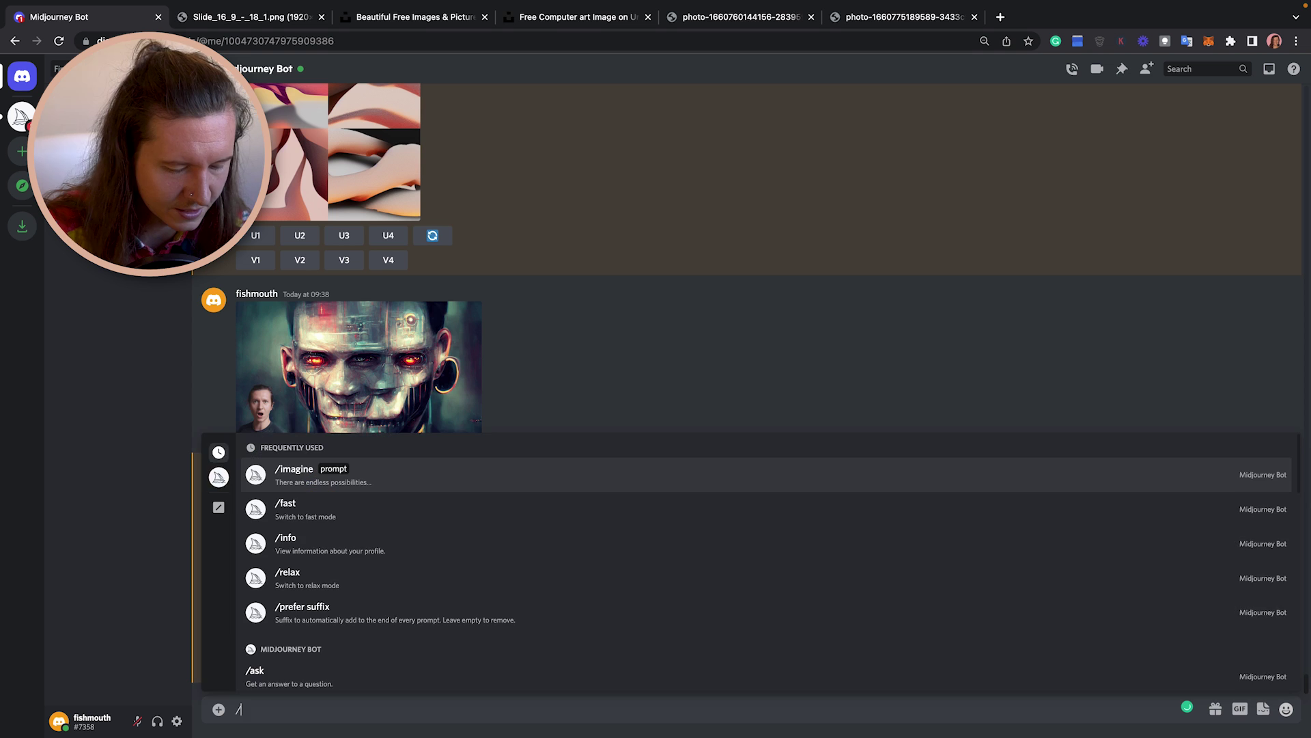
type("im")
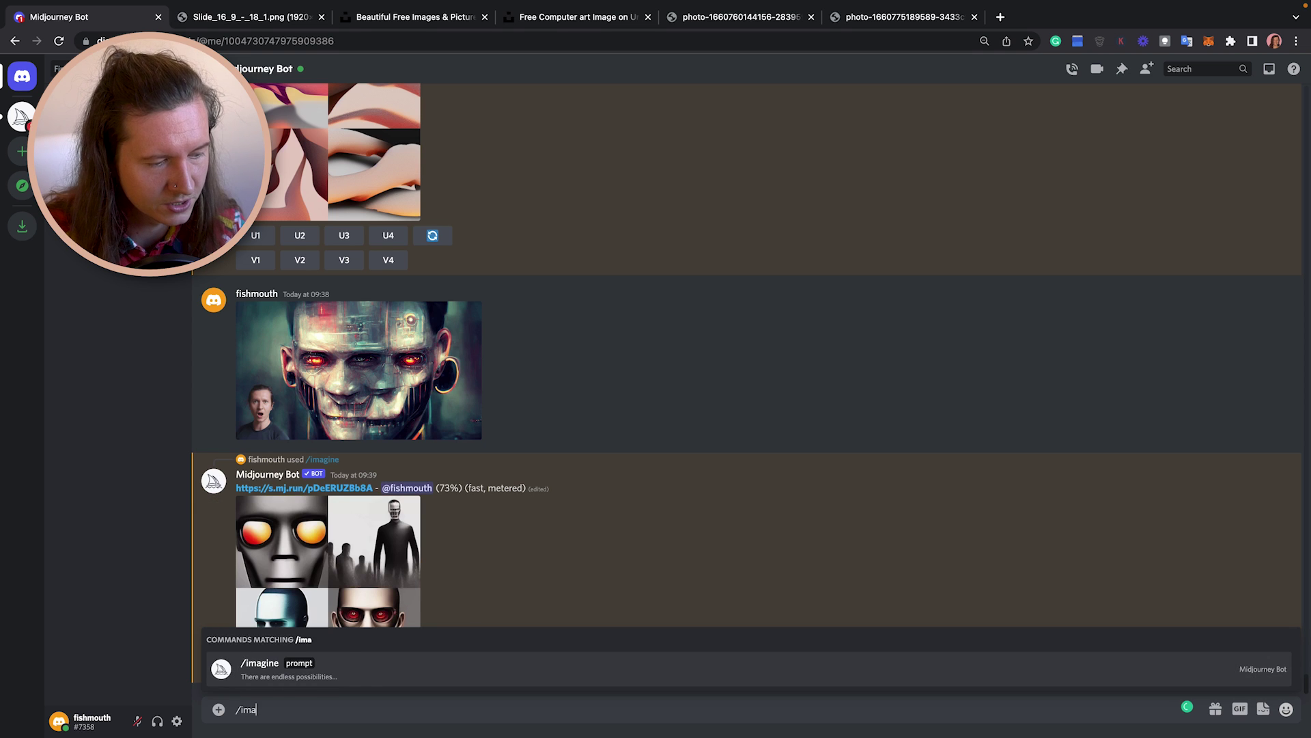
type("a")
key("Tab")
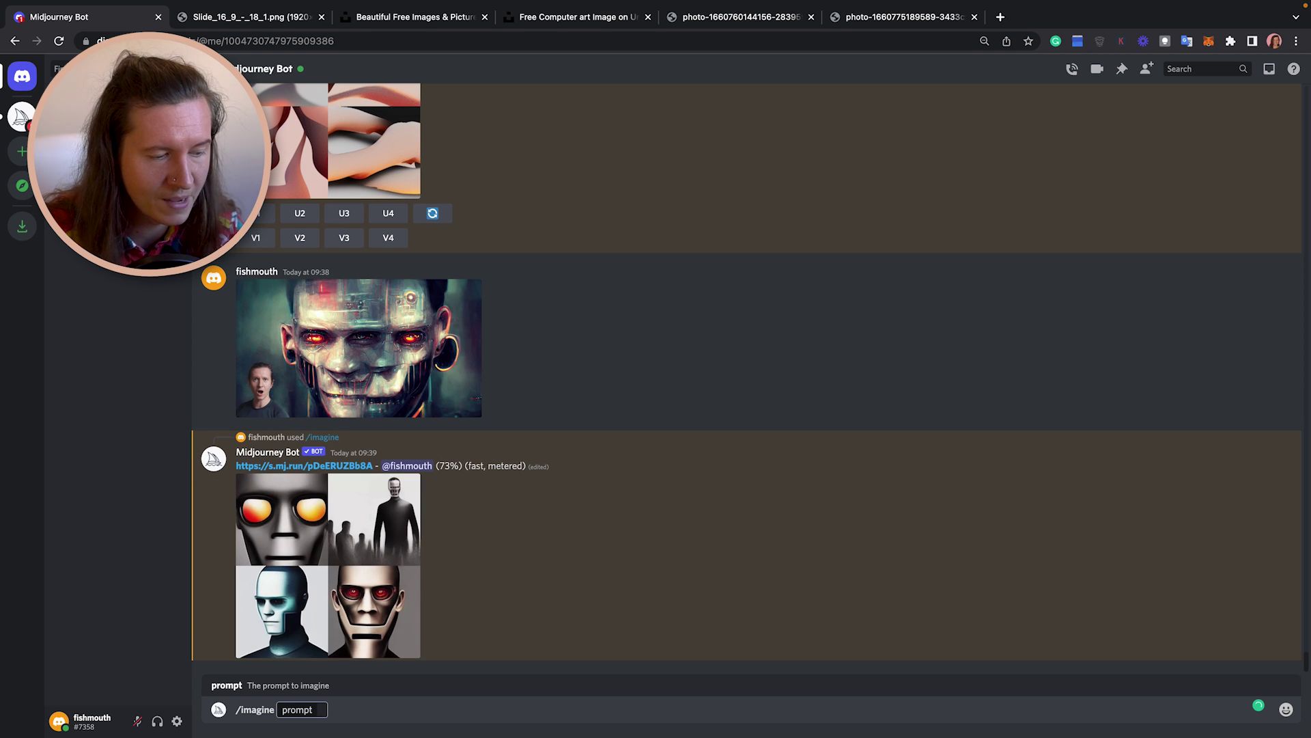
type("--v")
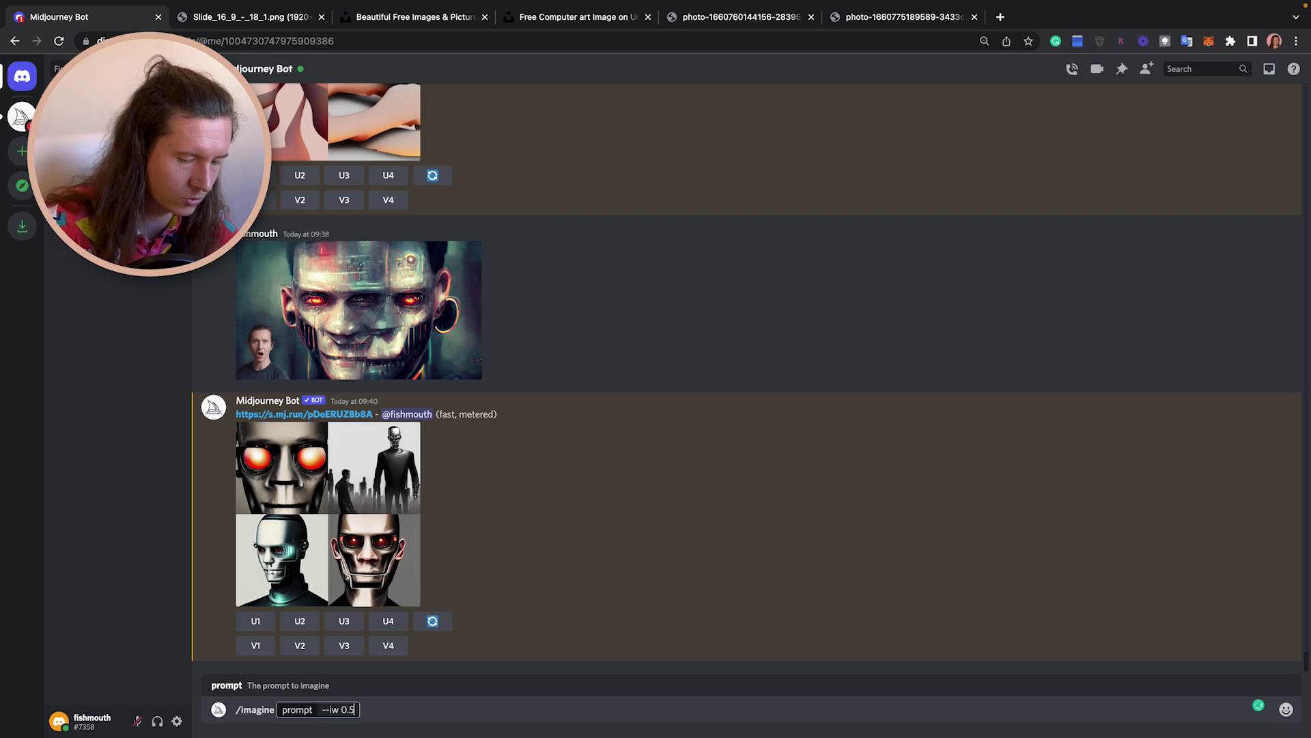
- Fill the /imagine prompt with the robot image's URL followed by --iw 0.5
key("ctrl+v")
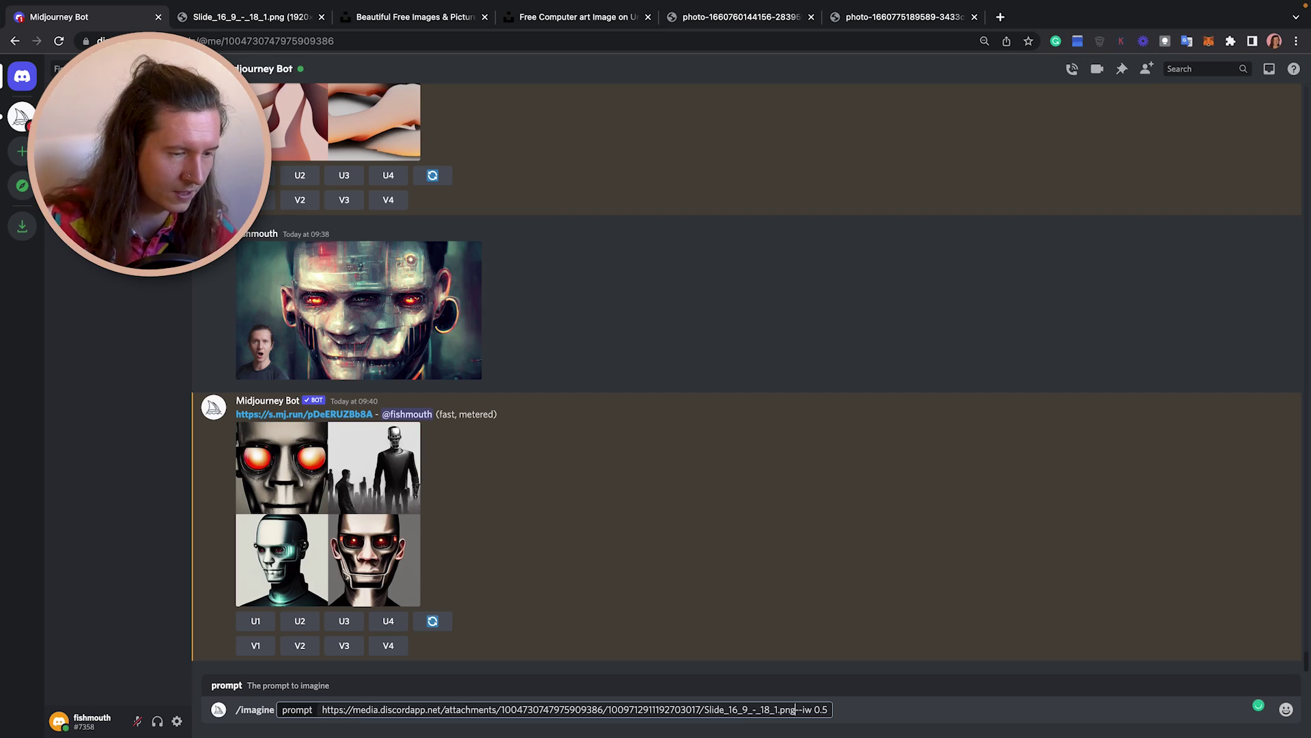